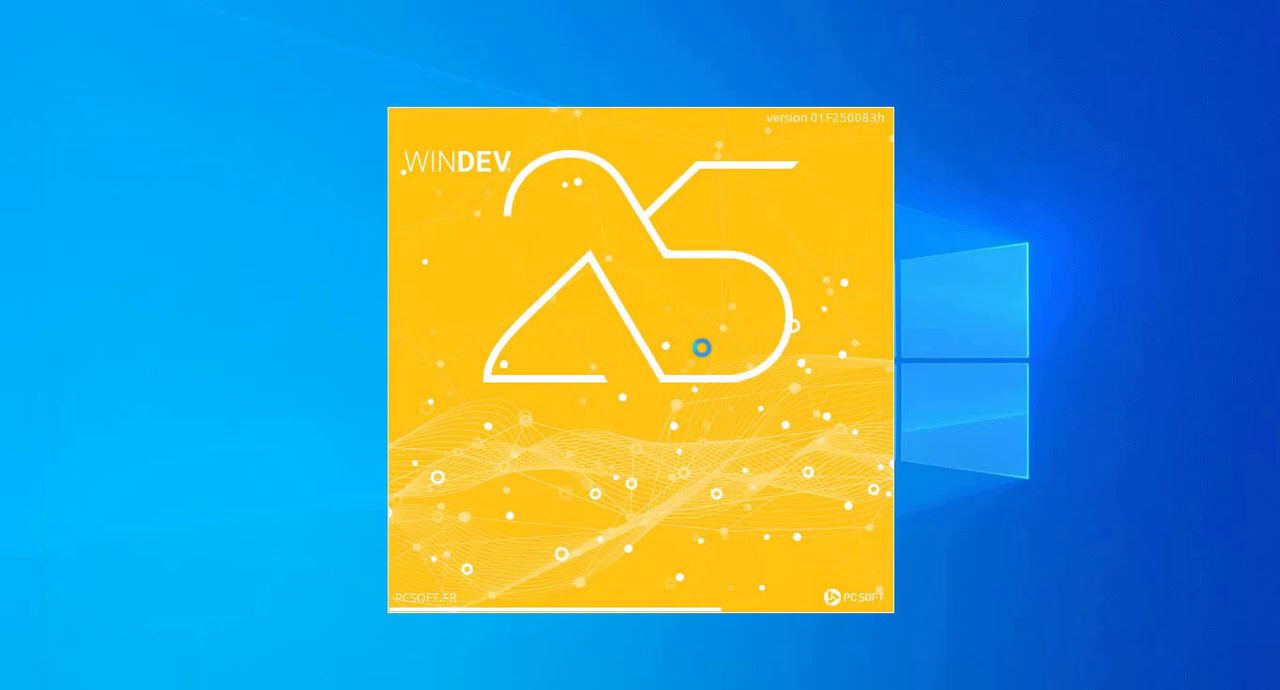
Log in to WINDEV by entering the account password and connecting
text(•••)
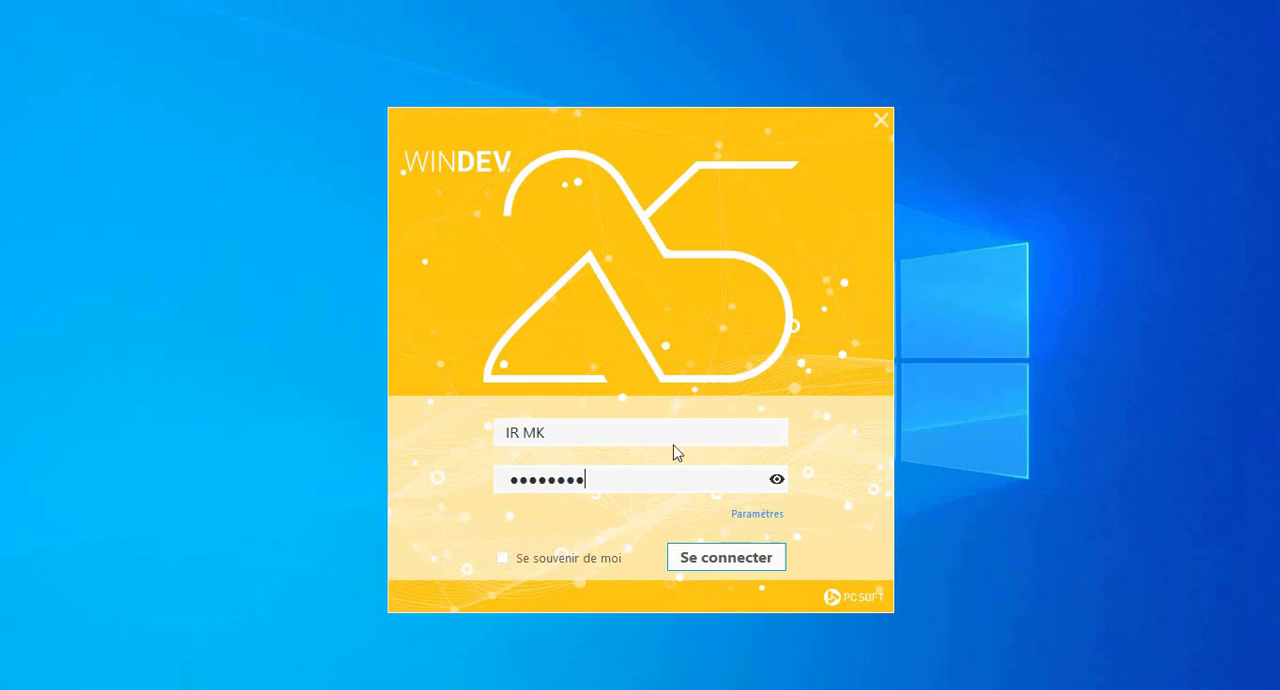
text(•••)
key(Return)
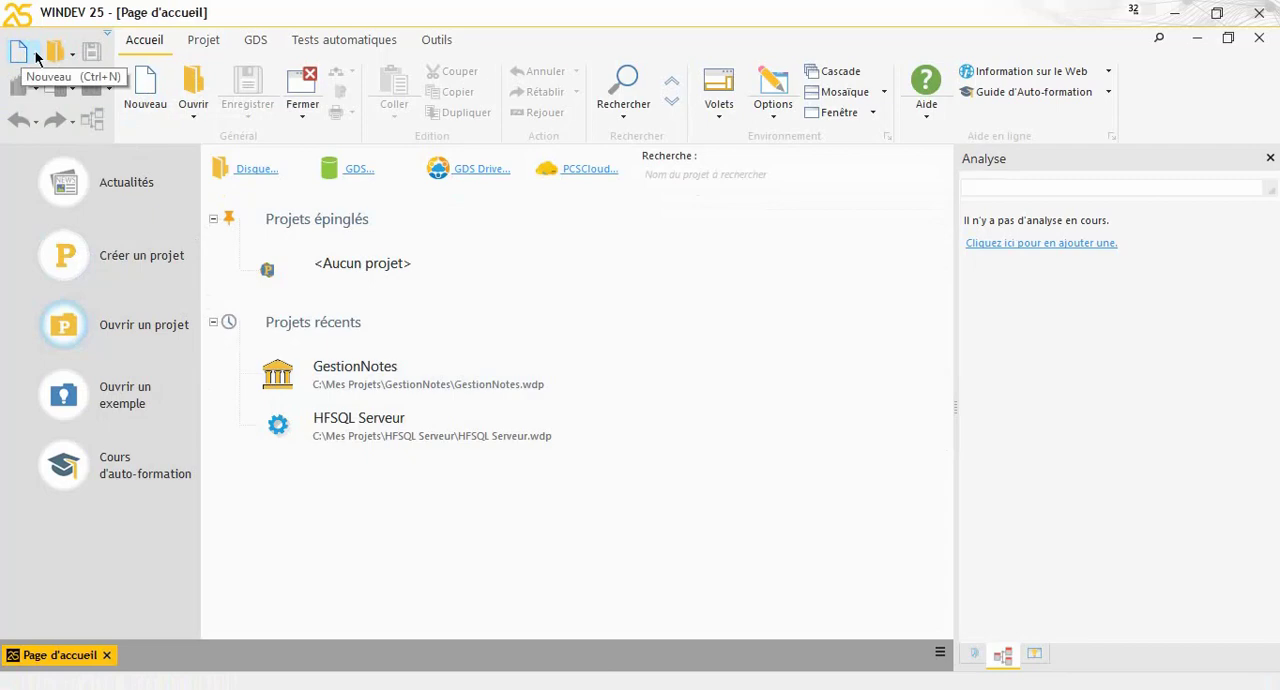
click(35, 55)
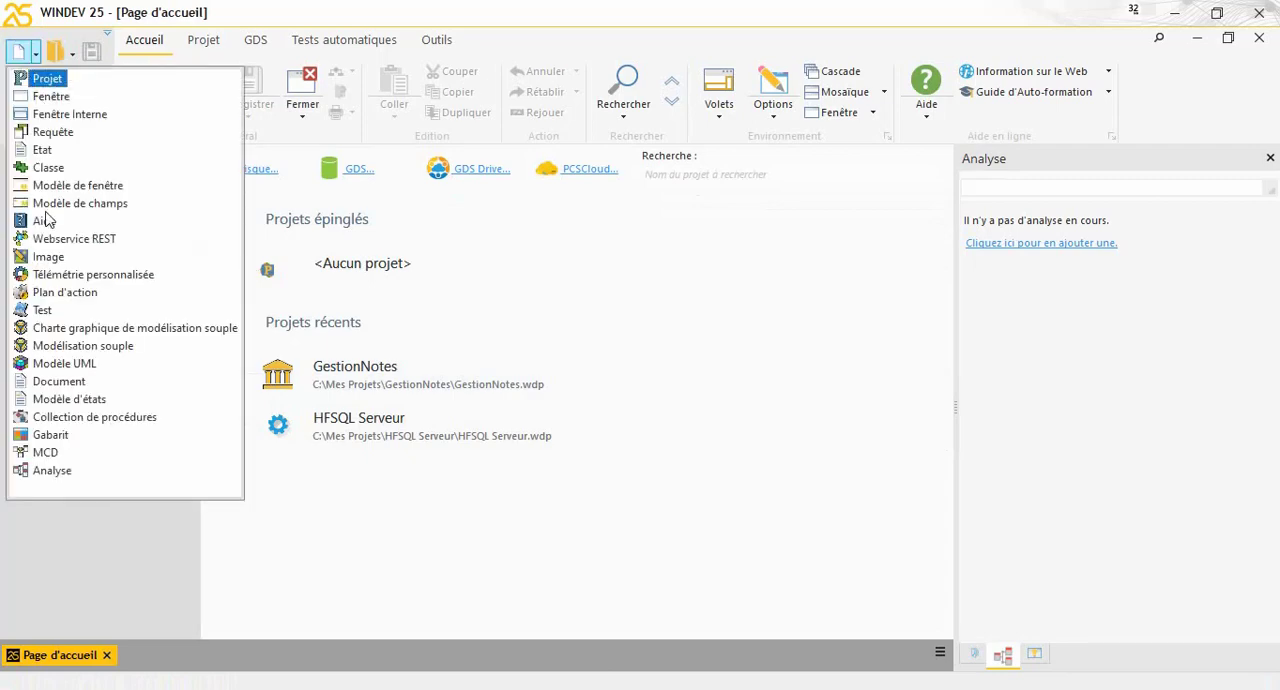
click(29, 50)
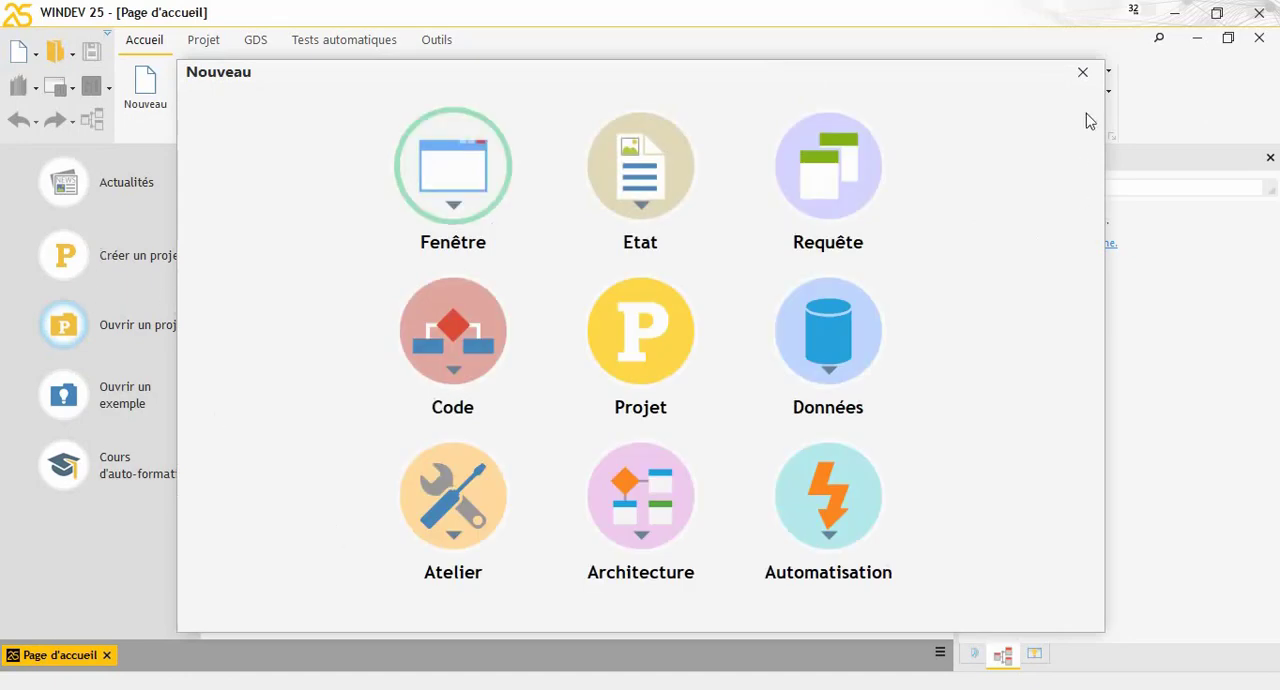
click(1082, 72)
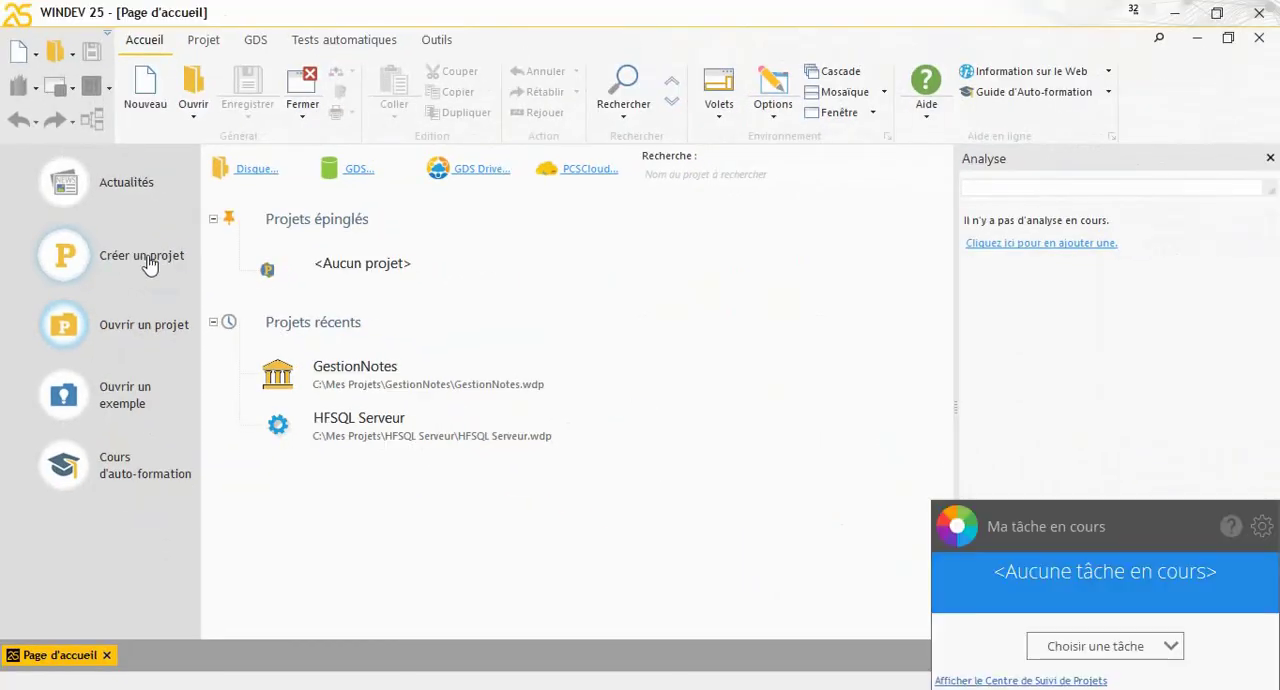
Start creating a new project of type Application Windows ou Linux
click(148, 262)
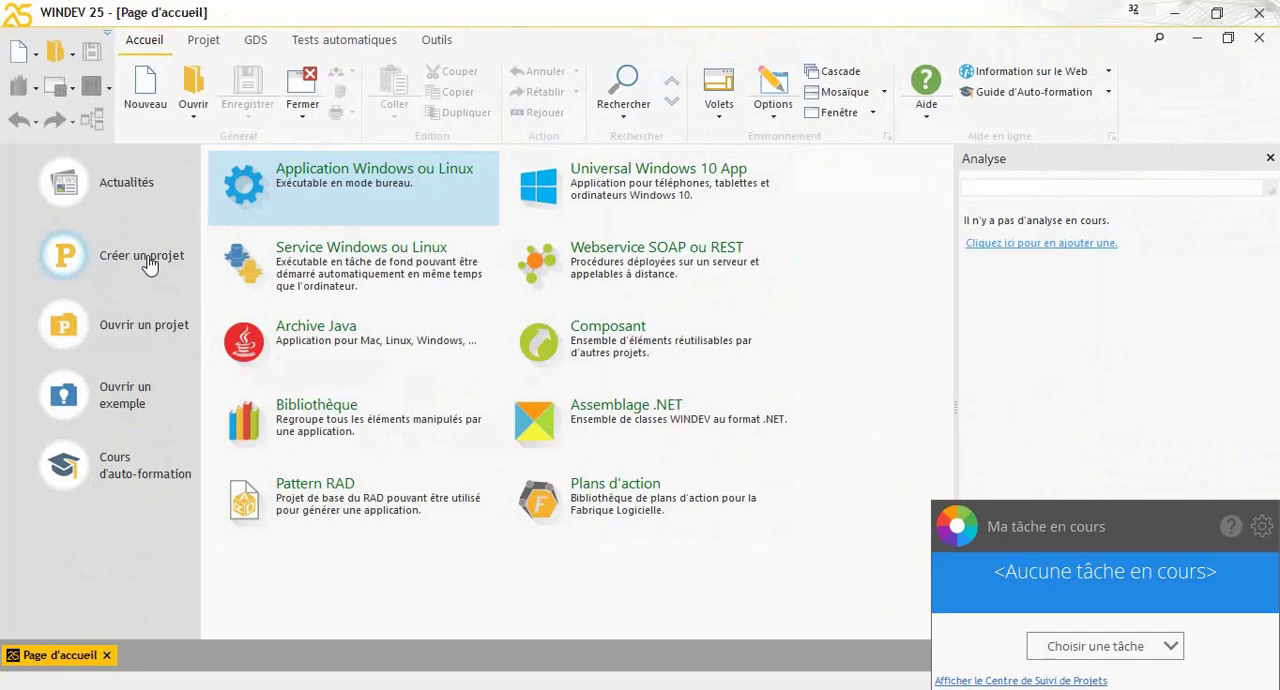
click(1076, 590)
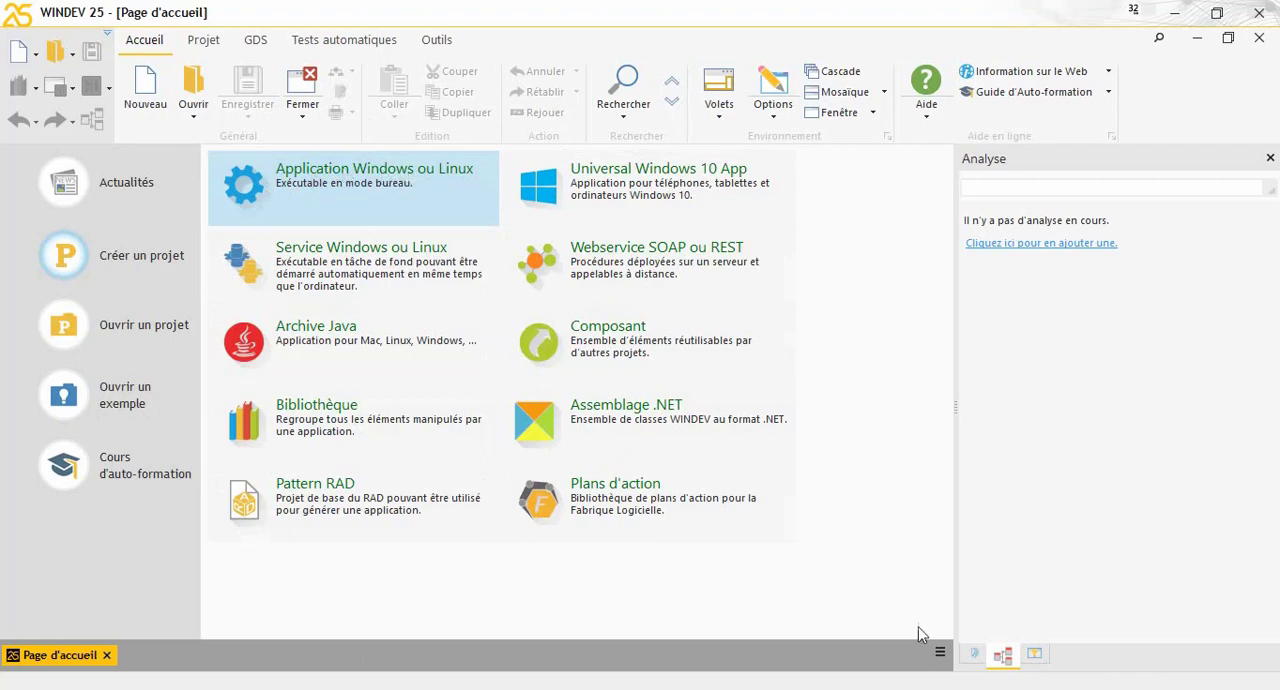
click(387, 170)
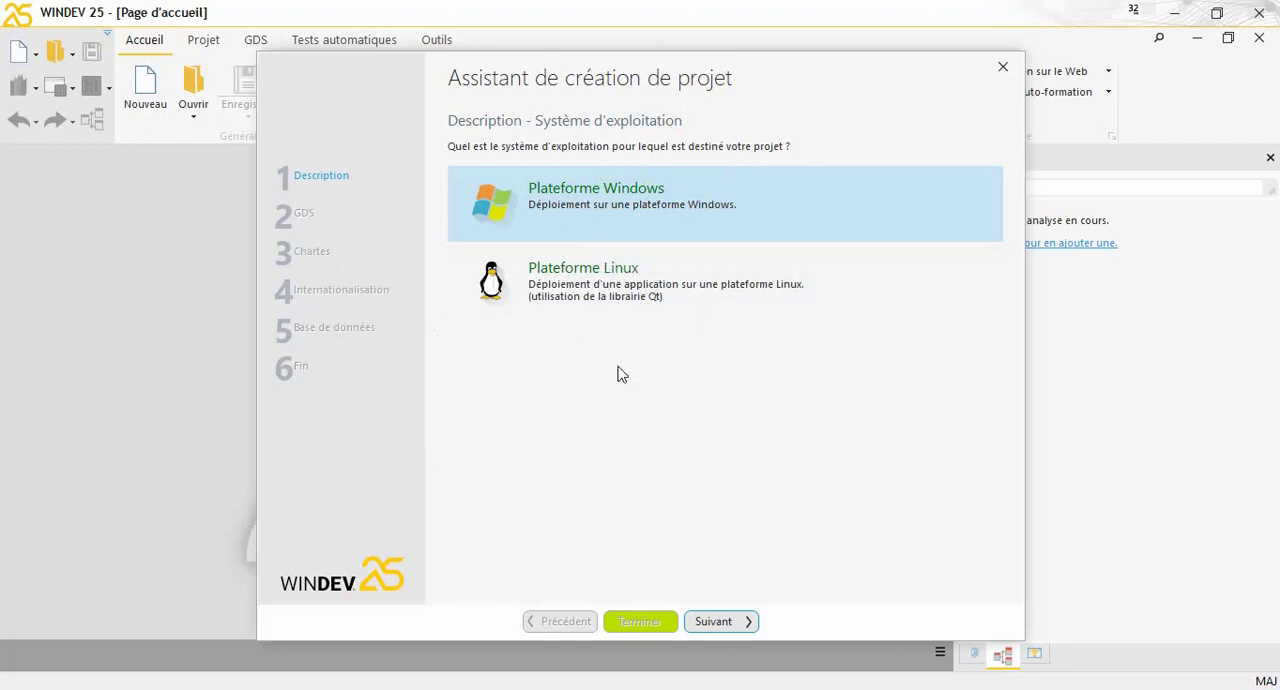
Target the project at Plateforme Windows as a 32-bit executable with windows (Exécutable avec fenêtres)
click(599, 277)
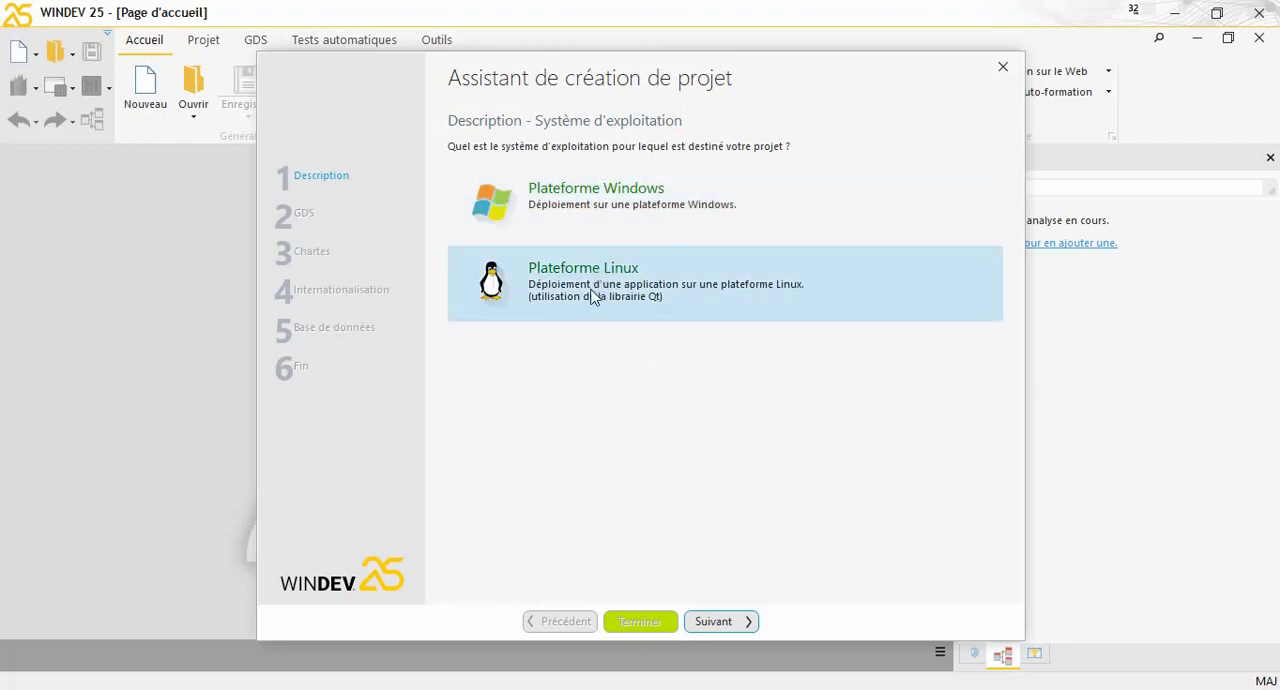
click(641, 195)
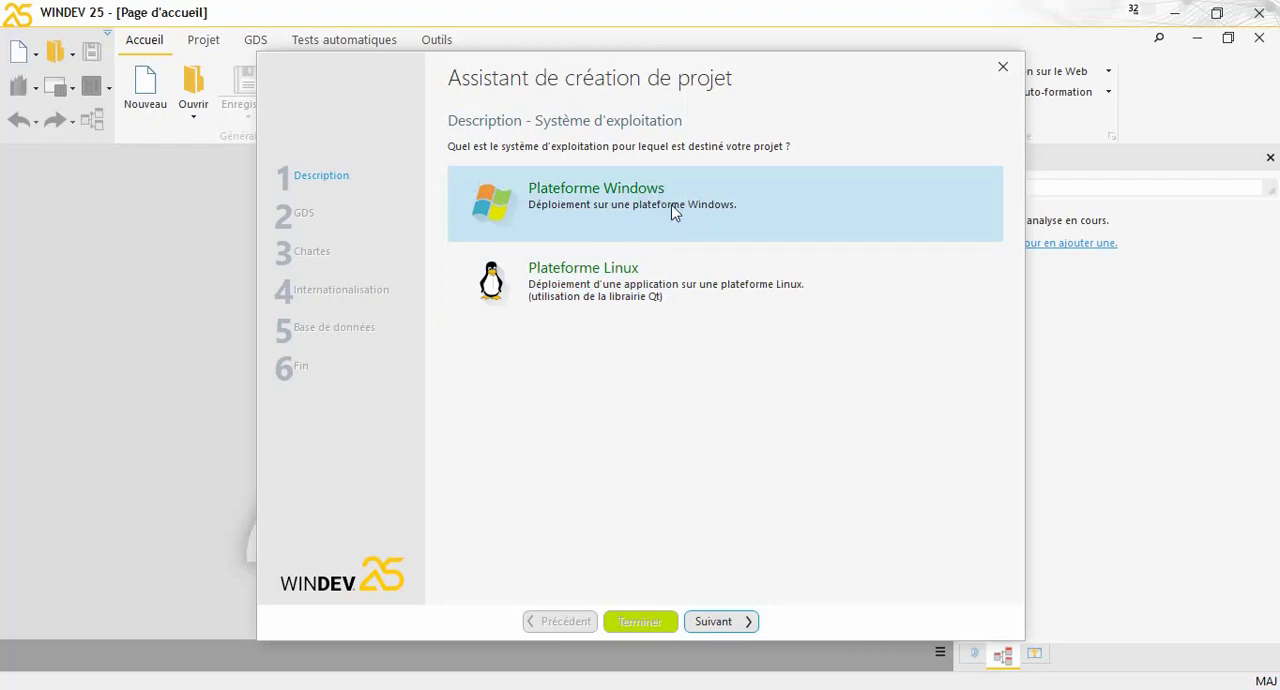
click(750, 622)
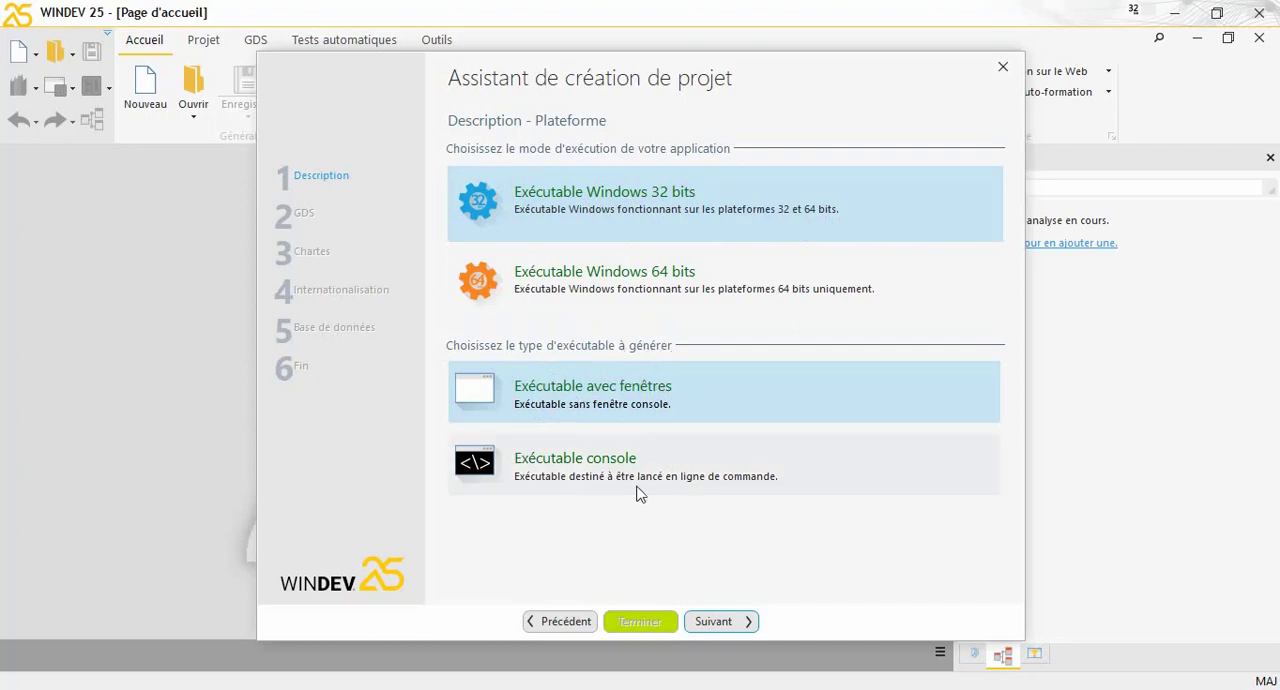
click(572, 482)
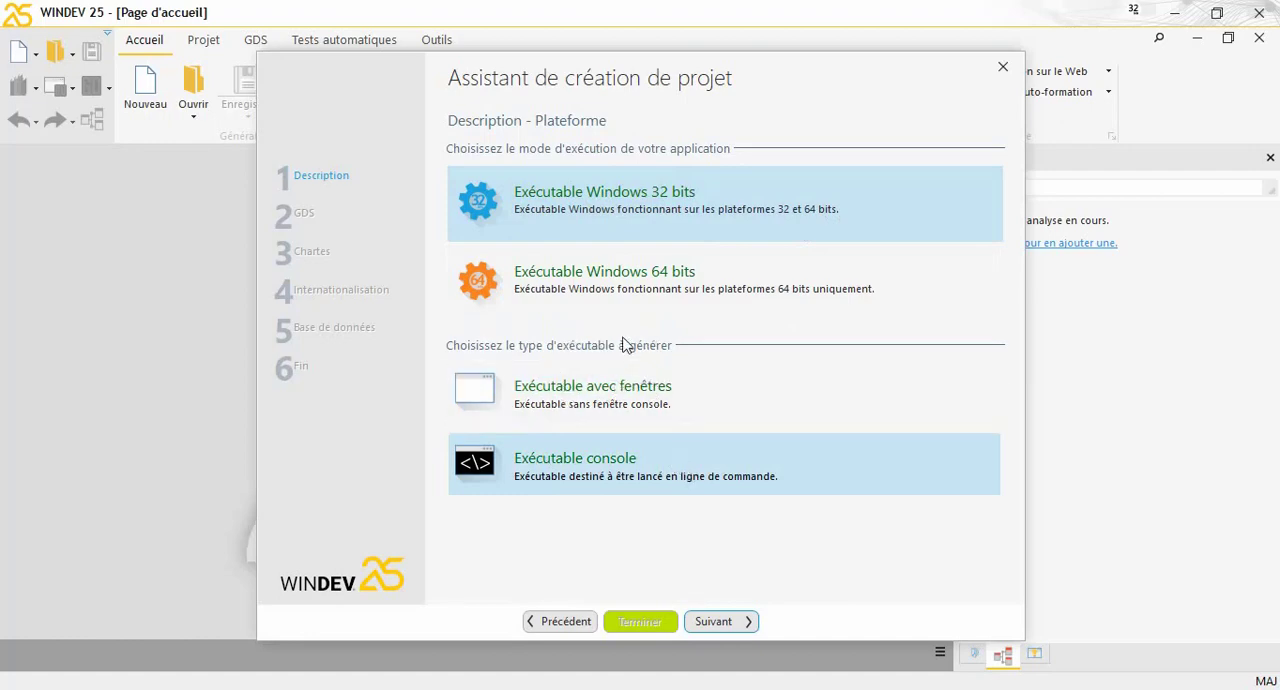
click(631, 393)
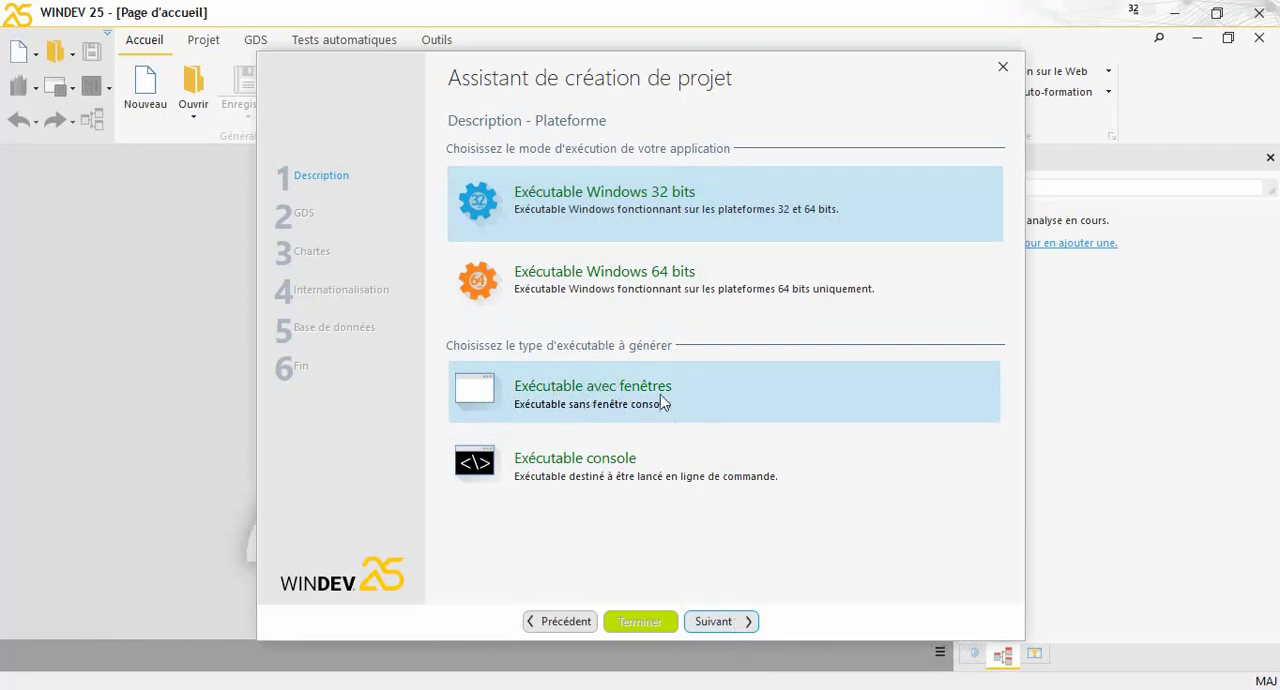
click(746, 617)
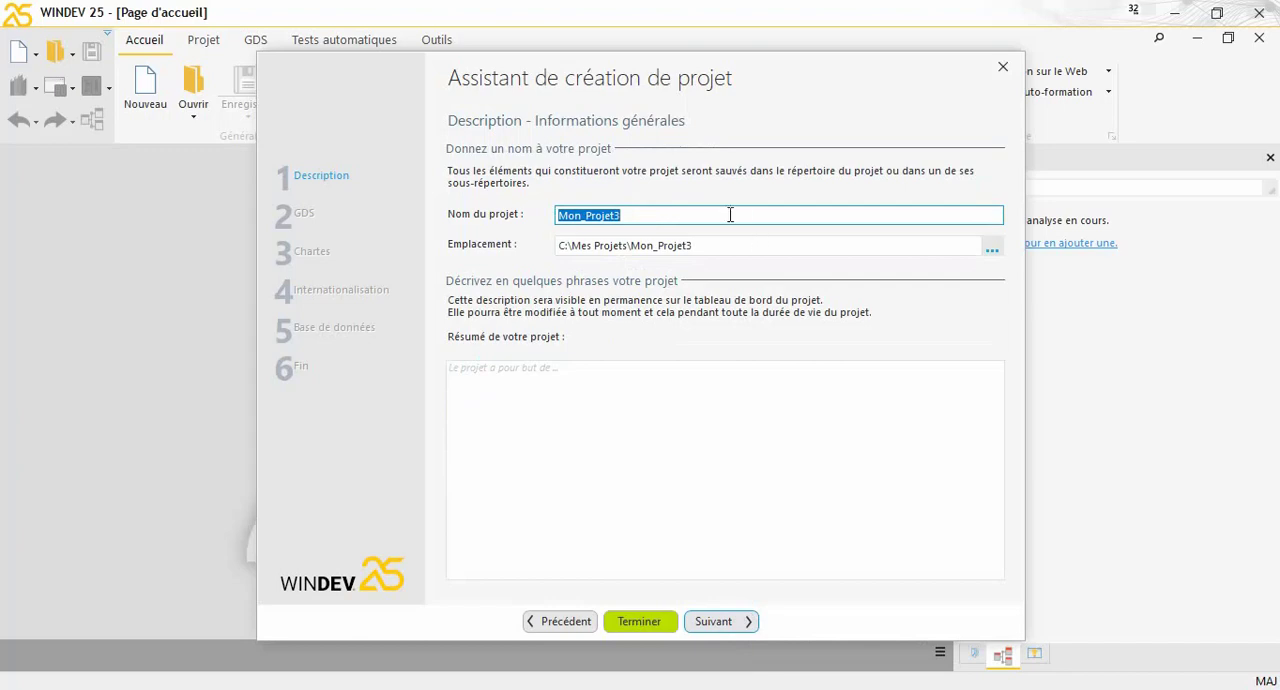
Name the project GVenteProd01, keep the proposed location C:\Mes Projets\GVenteProd01, and continue without attaching documents
text(GV)
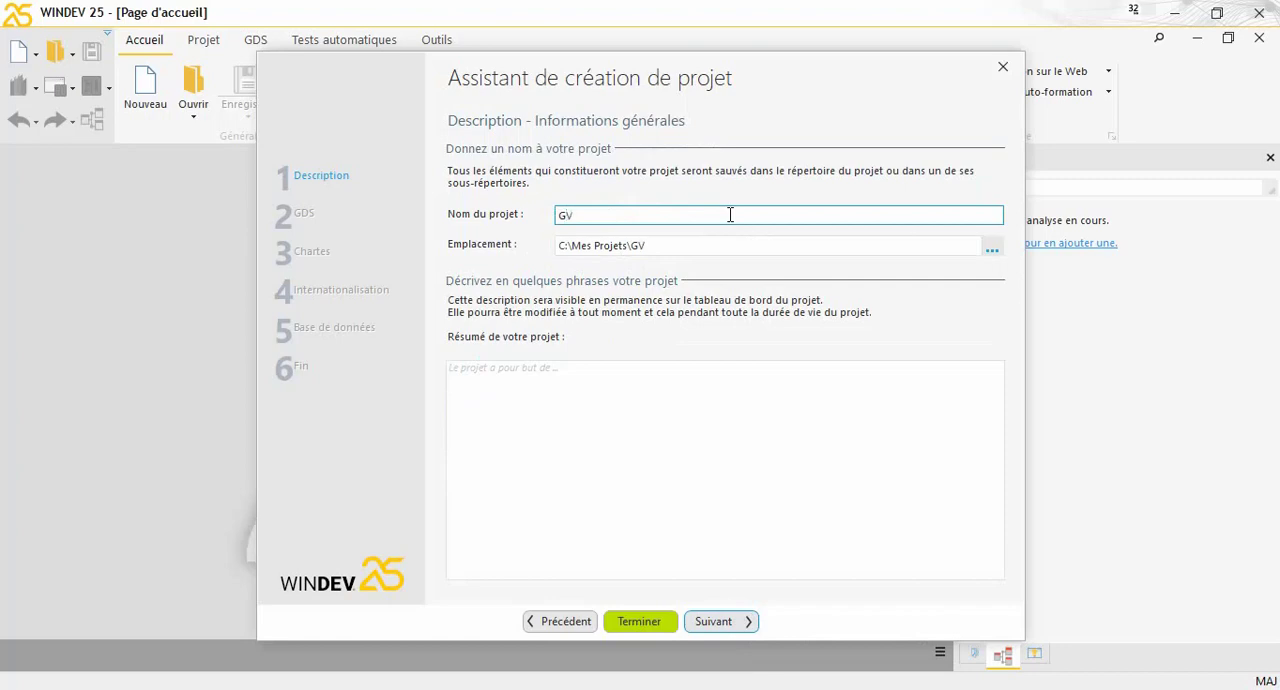
text(enteProd01)
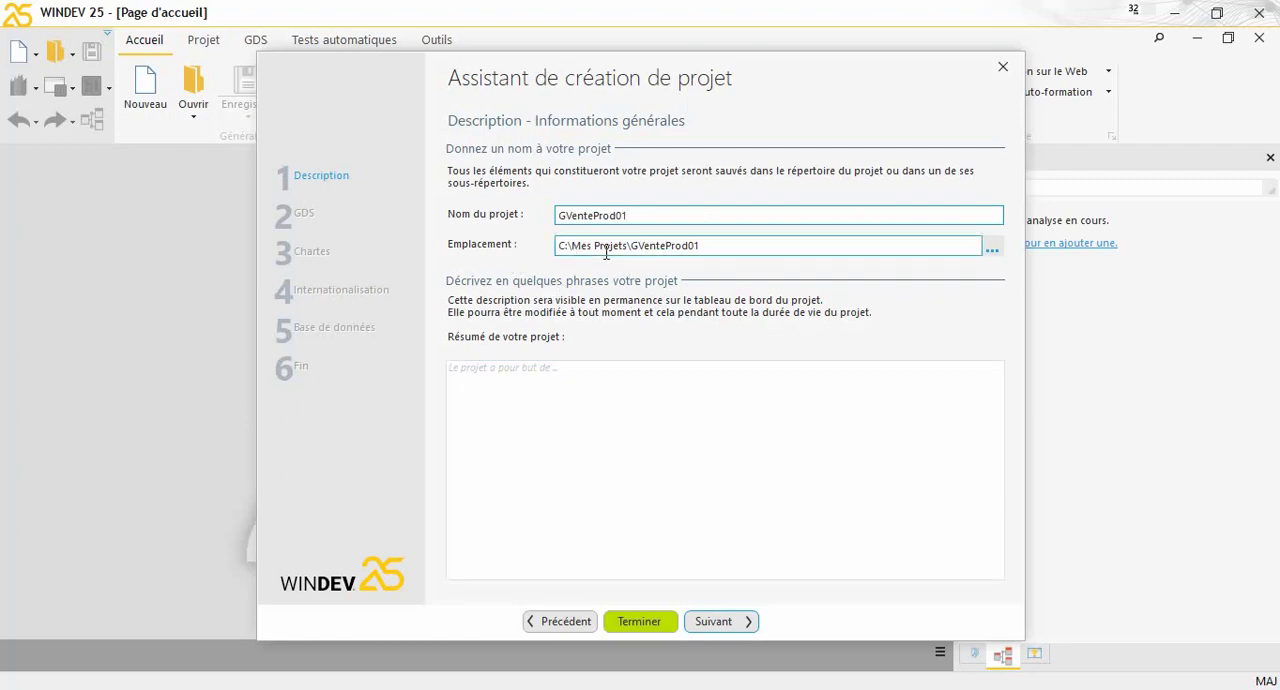
click(574, 247)
click(574, 246)
drag(572, 245, 714, 245)
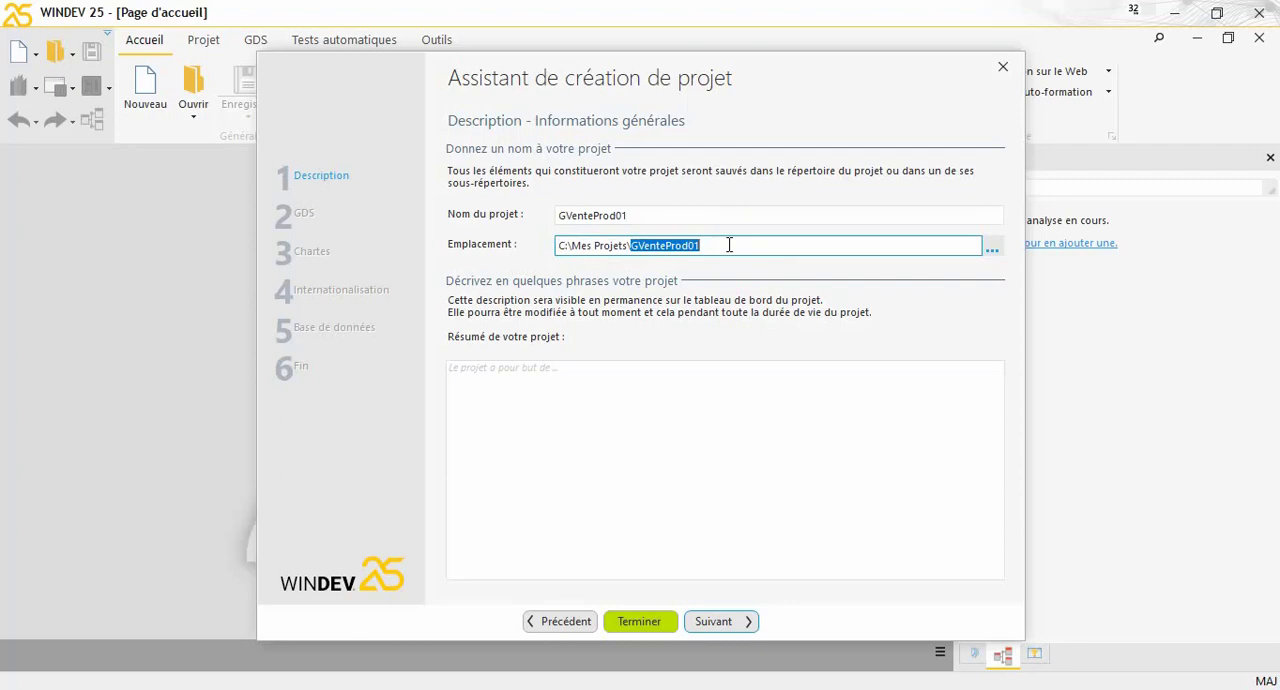
click(747, 622)
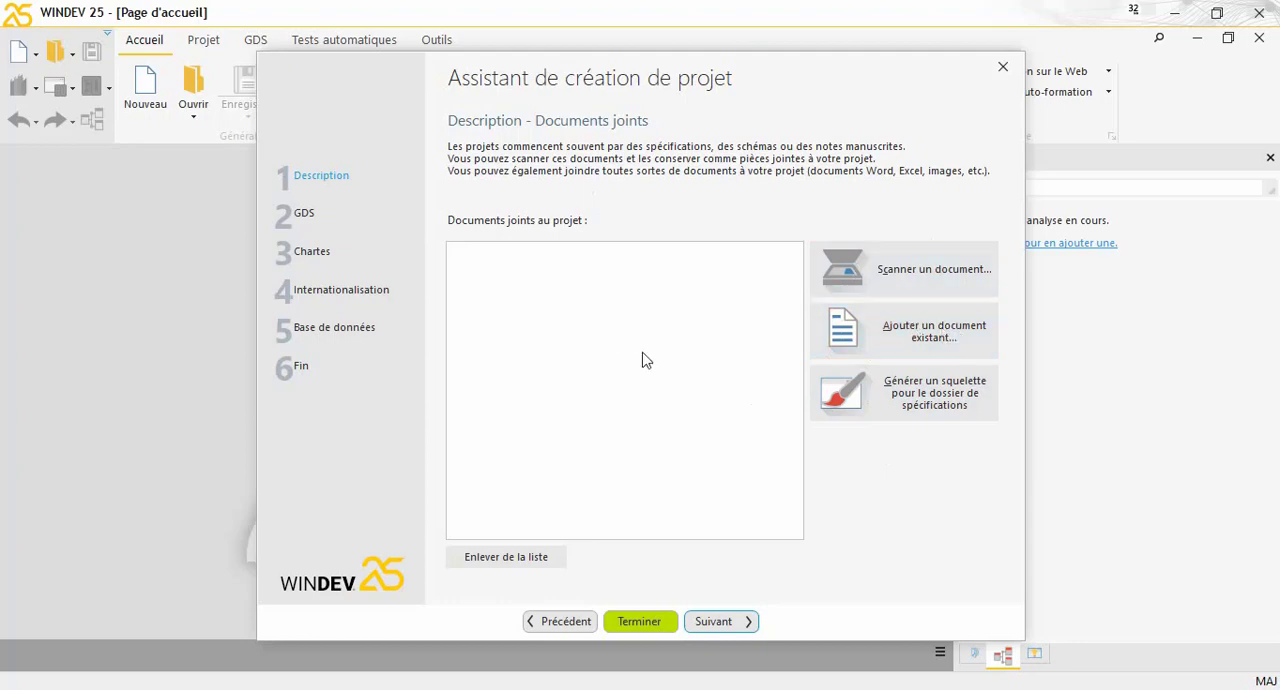
click(748, 622)
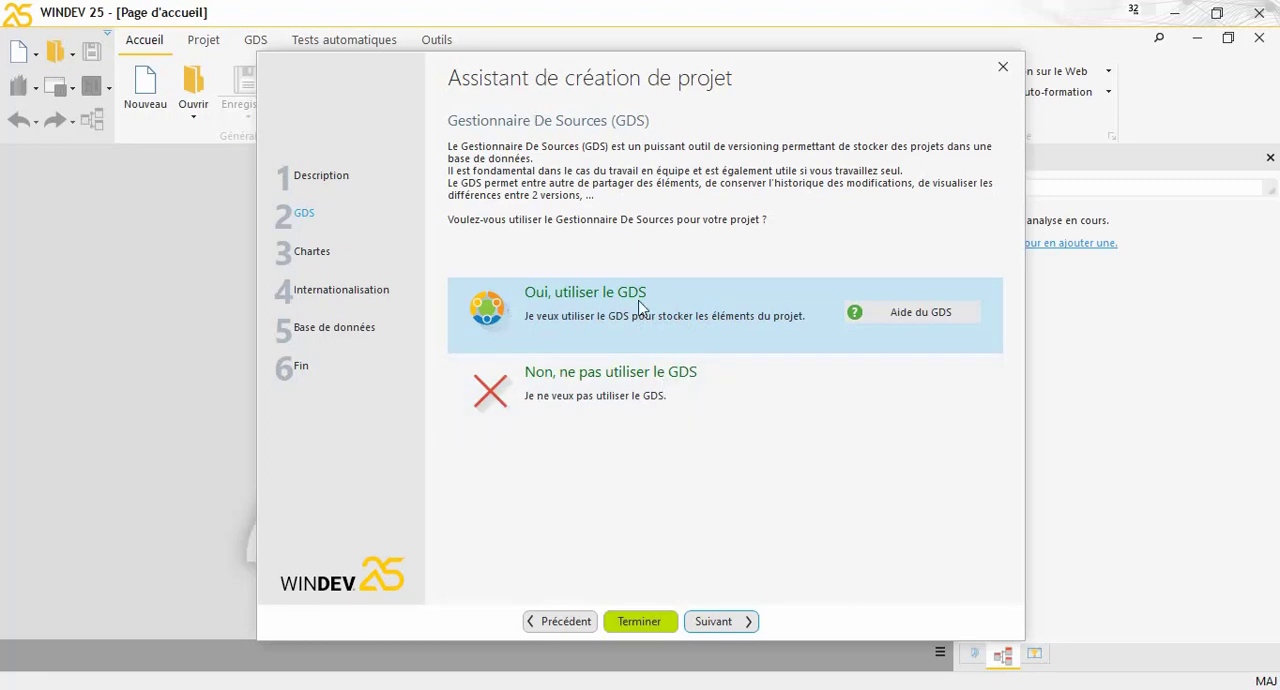
Keep the source code manager (GDS) for the project and accept the <Standard> programming charter
click(722, 622)
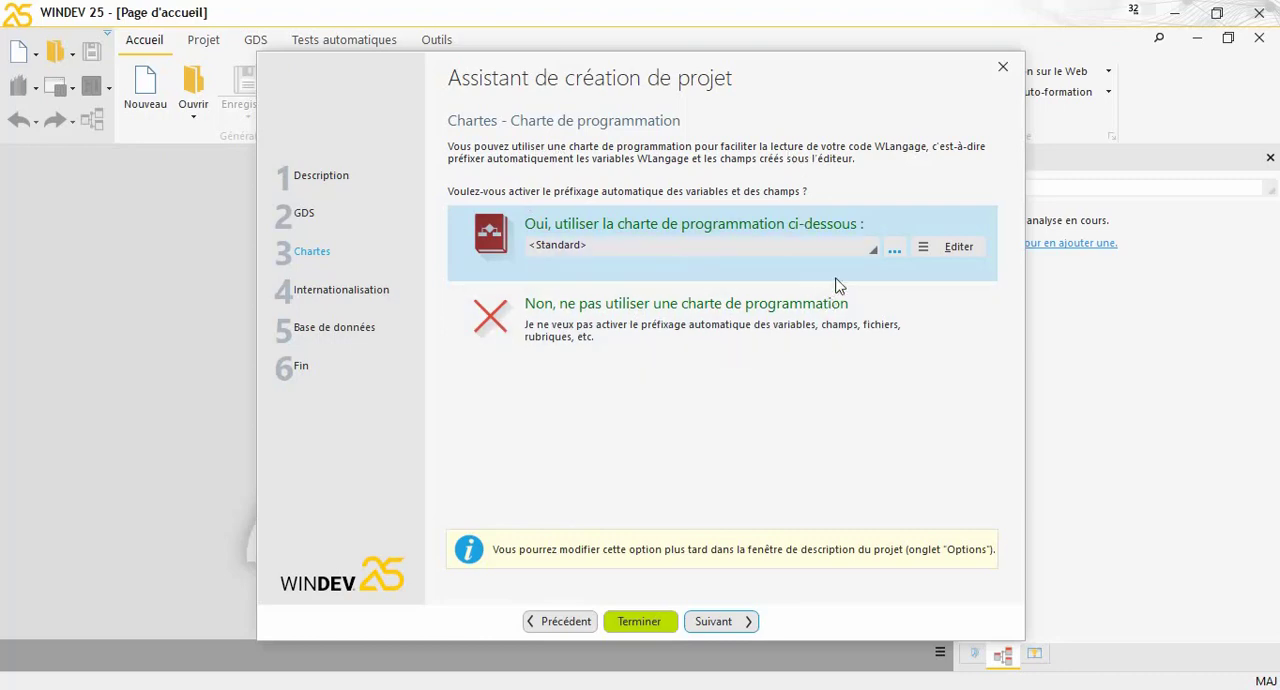
click(844, 244)
click(844, 244)
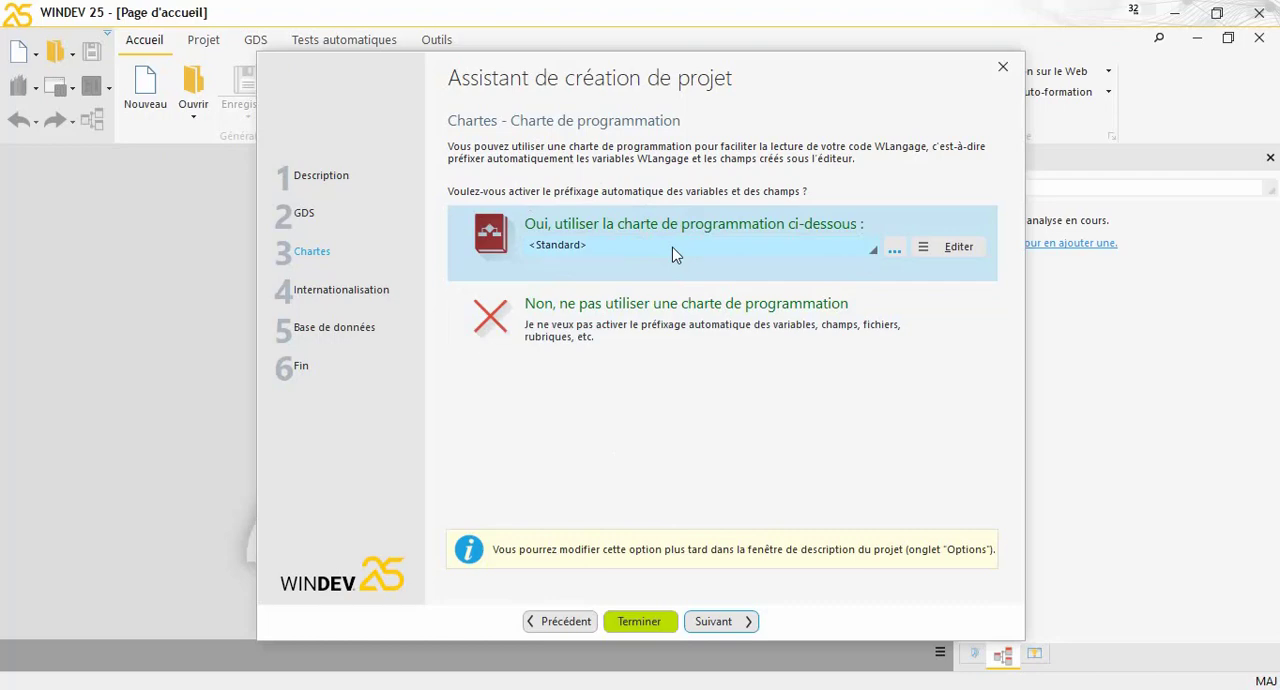
click(714, 621)
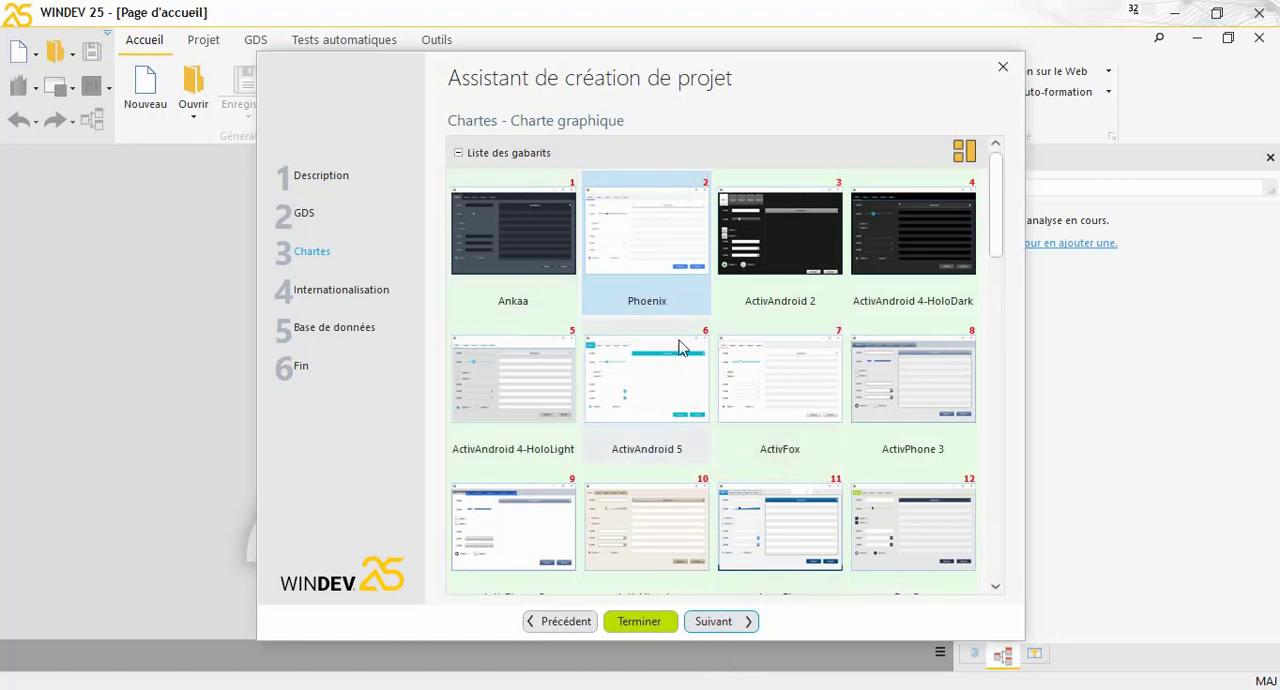
click(565, 625)
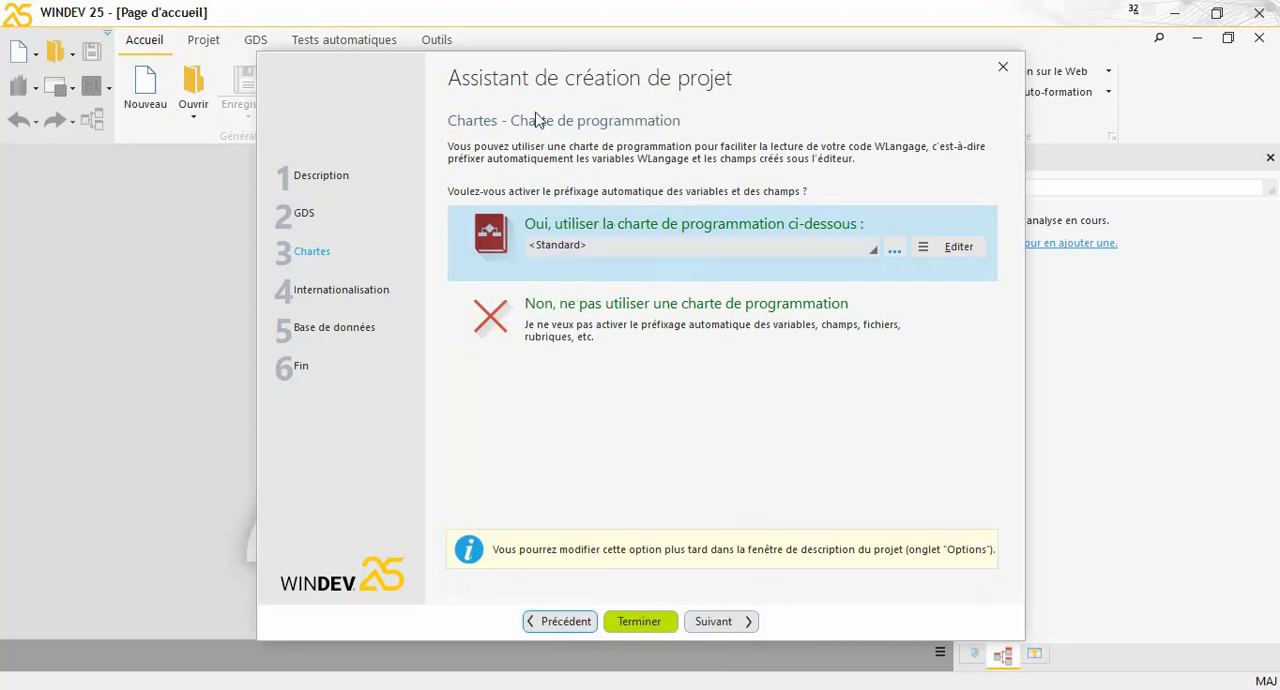
click(713, 621)
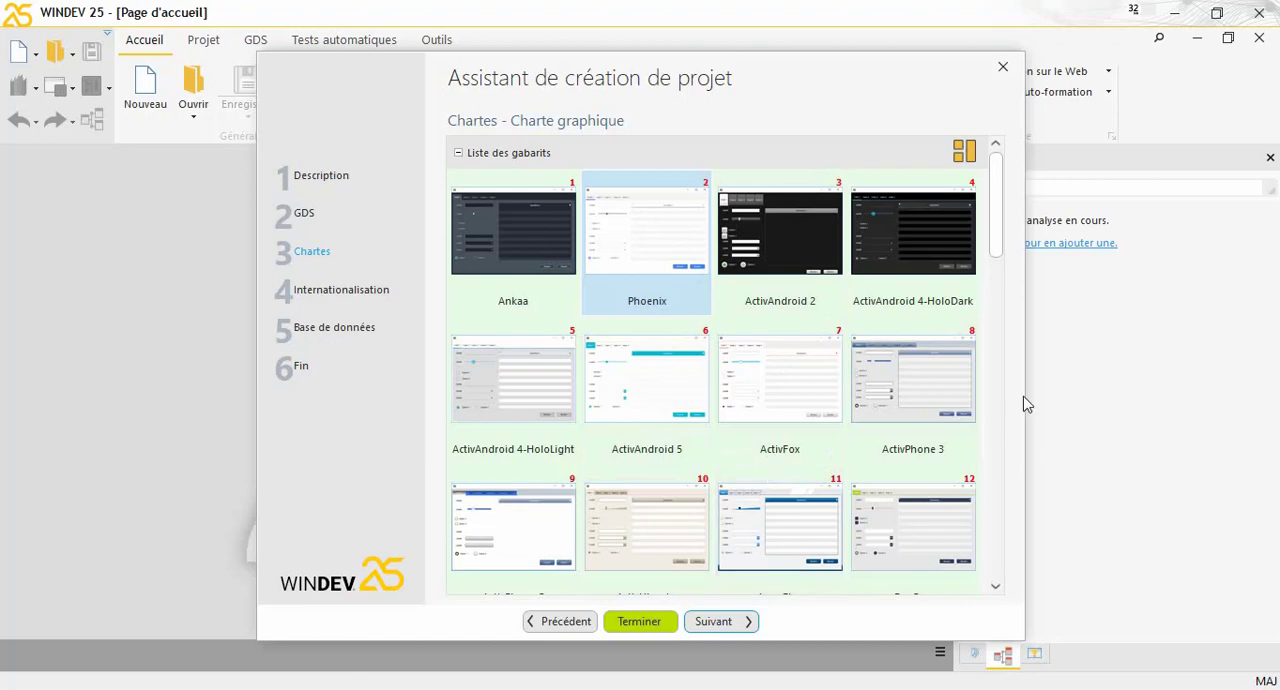
Browse the available interface templates and keep Phoenix as the project's graphic charter
drag(995, 263, 694, 380)
drag(1001, 231, 1000, 199)
click(731, 622)
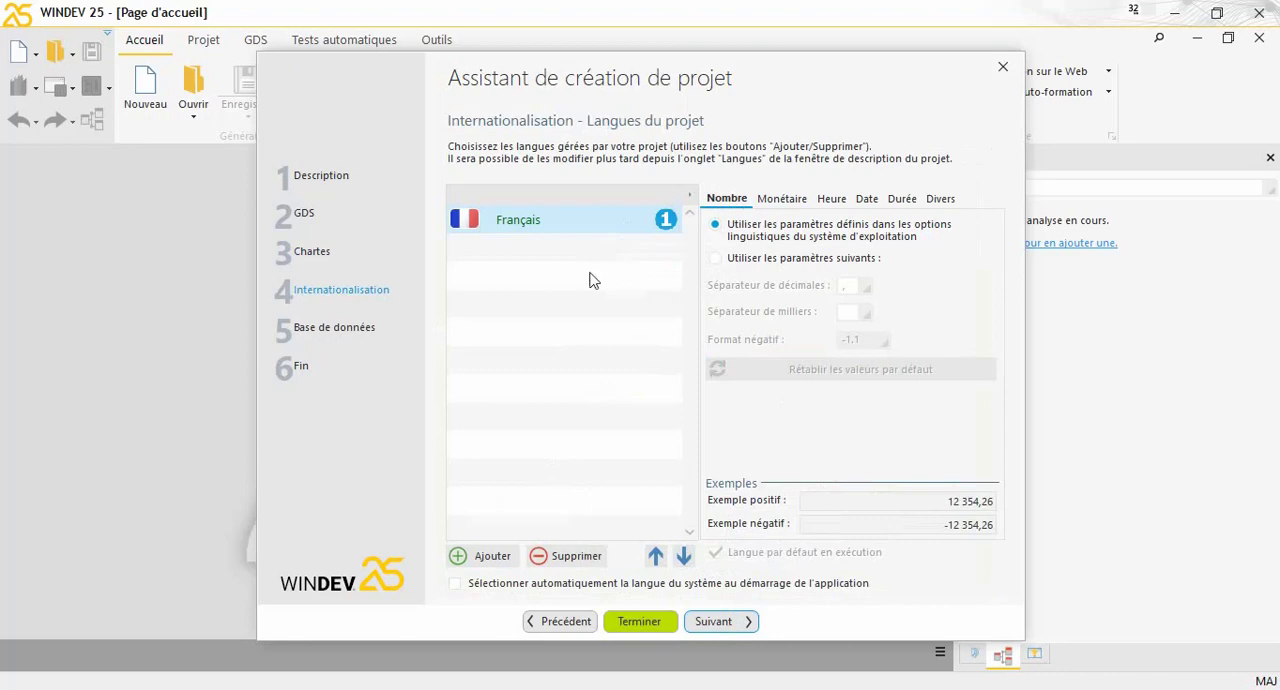
Add Allemand and Américain to the project's languages
click(495, 557)
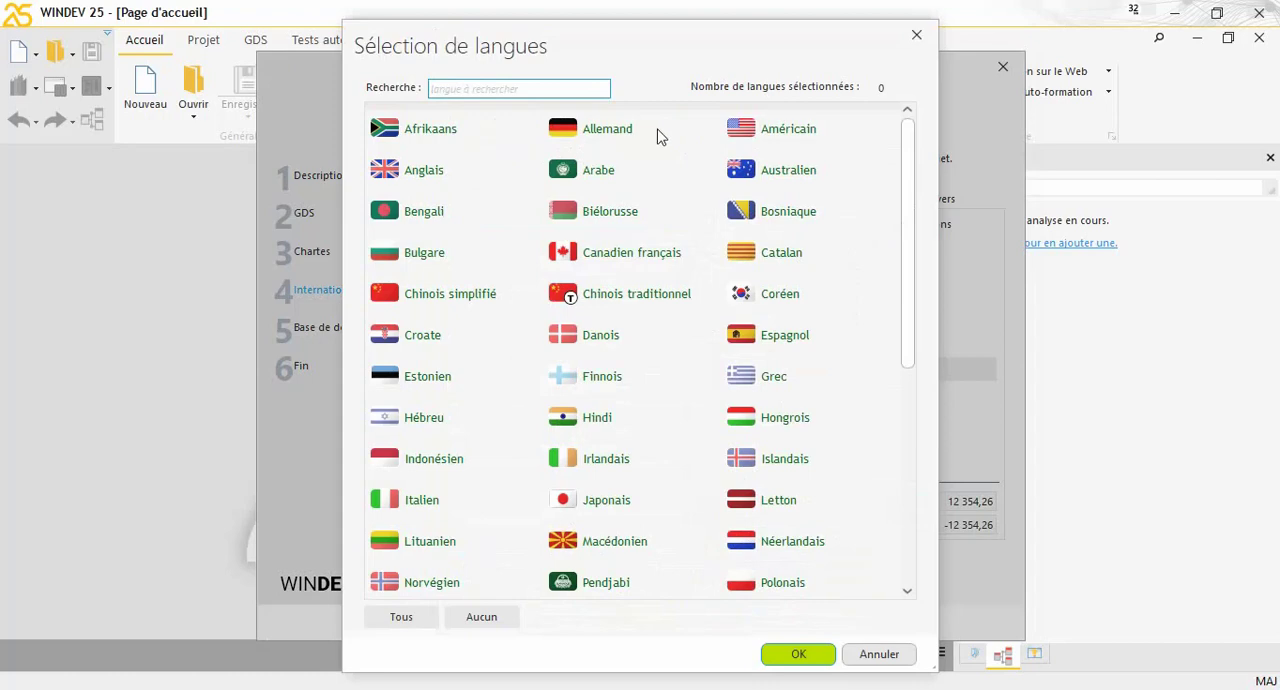
click(665, 135)
click(808, 140)
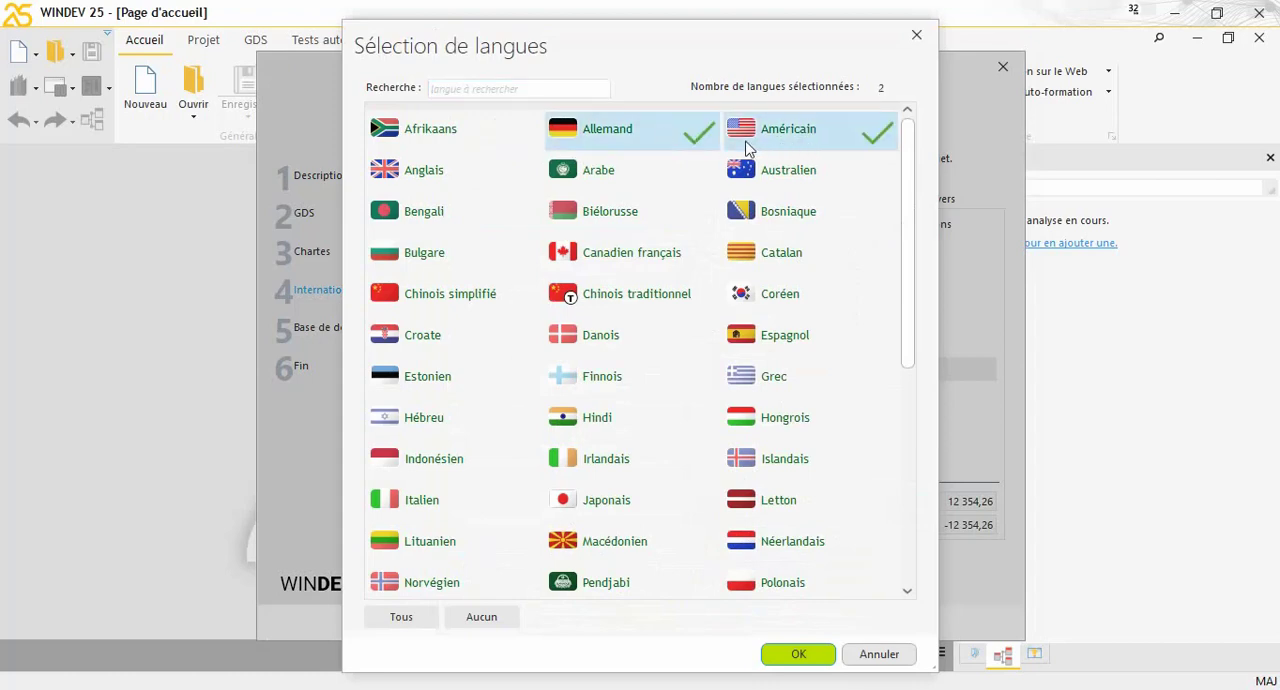
click(810, 658)
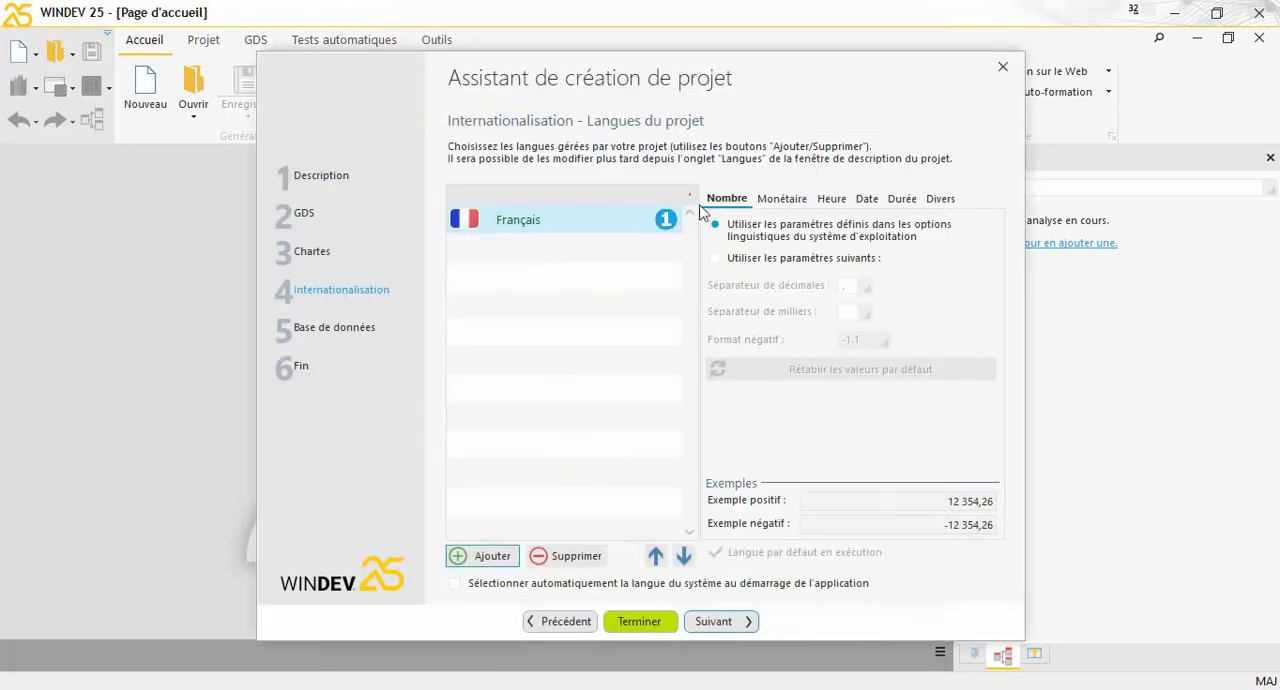
Remove Allemand and Américain from the project's languages, keeping only Français
click(570, 279)
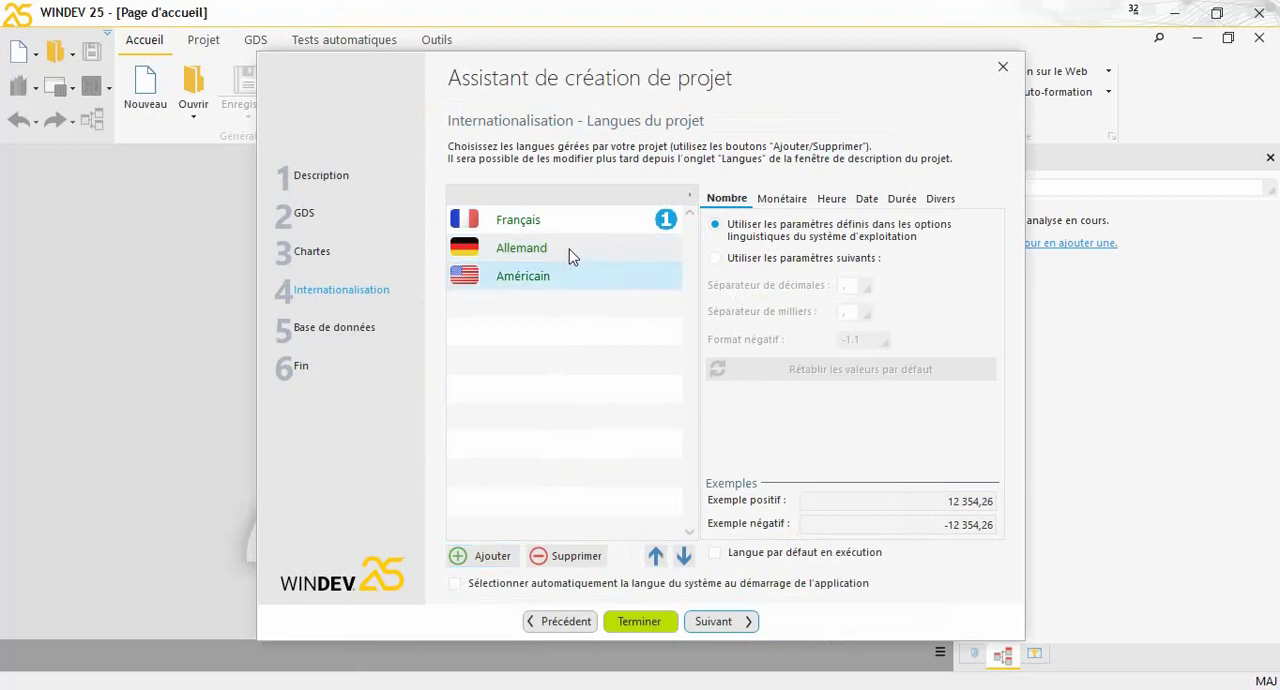
click(566, 252)
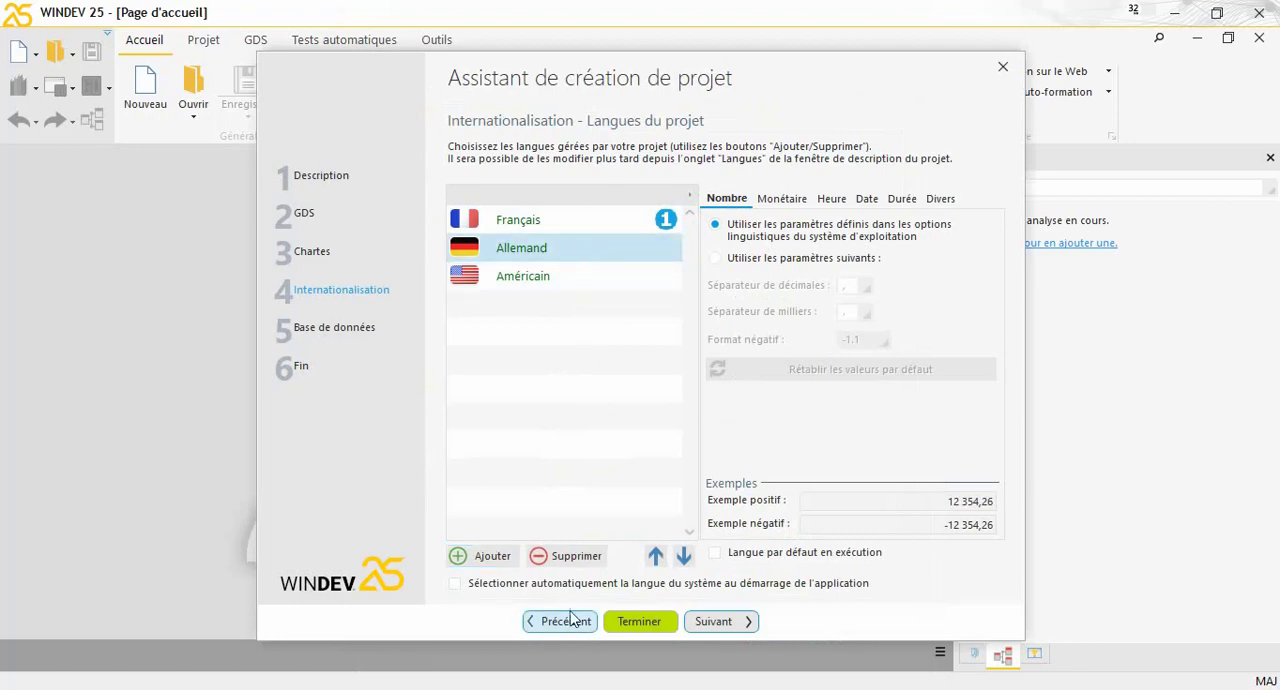
click(570, 556)
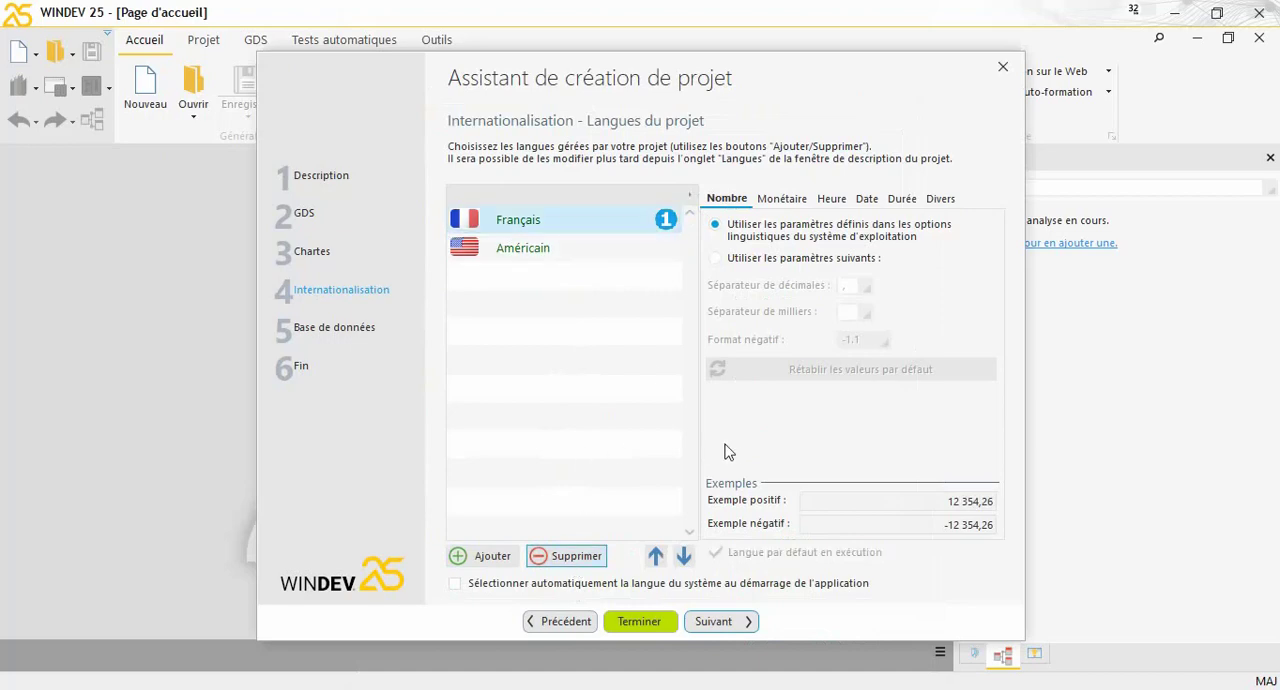
click(591, 252)
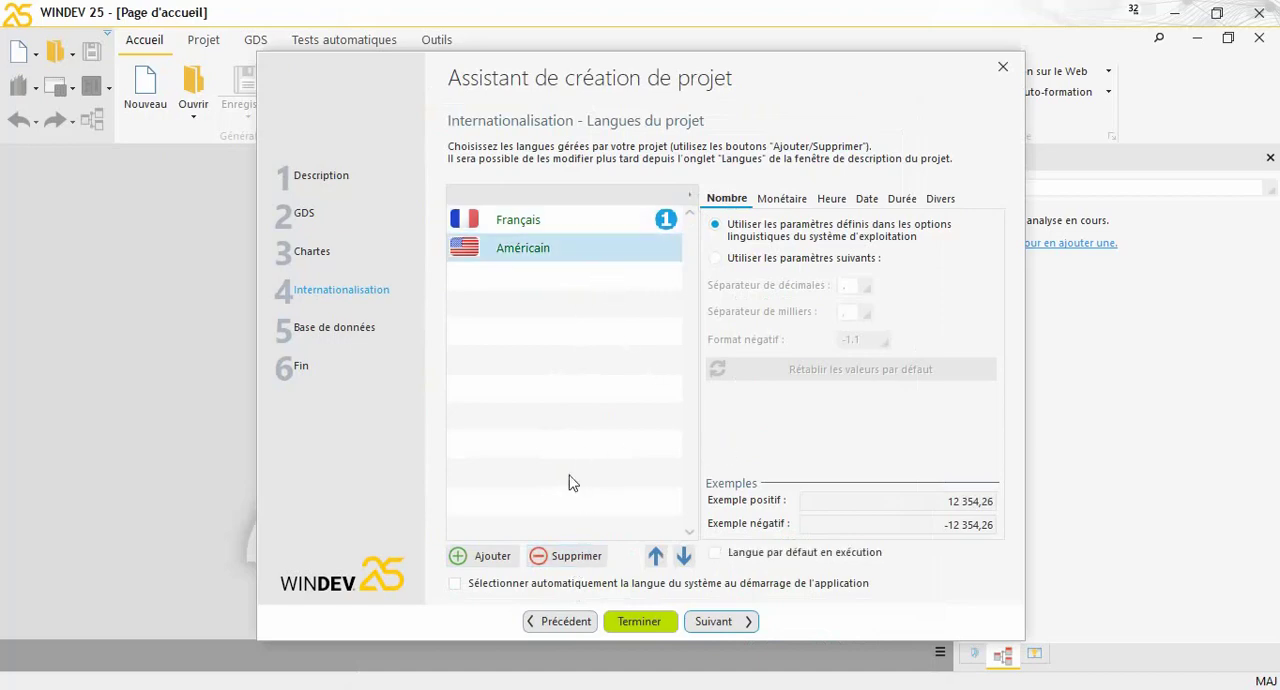
click(572, 556)
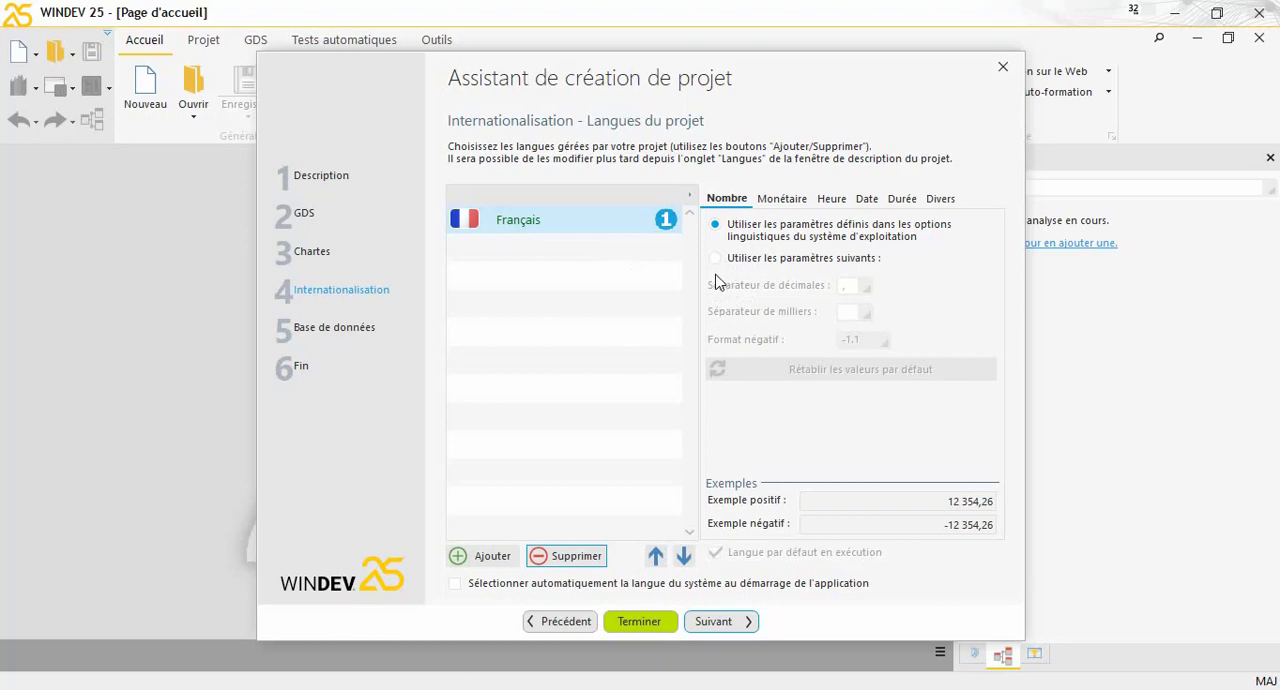
Switch the number format for Français to custom parameters and go through the decimal separator choices
click(779, 200)
click(726, 203)
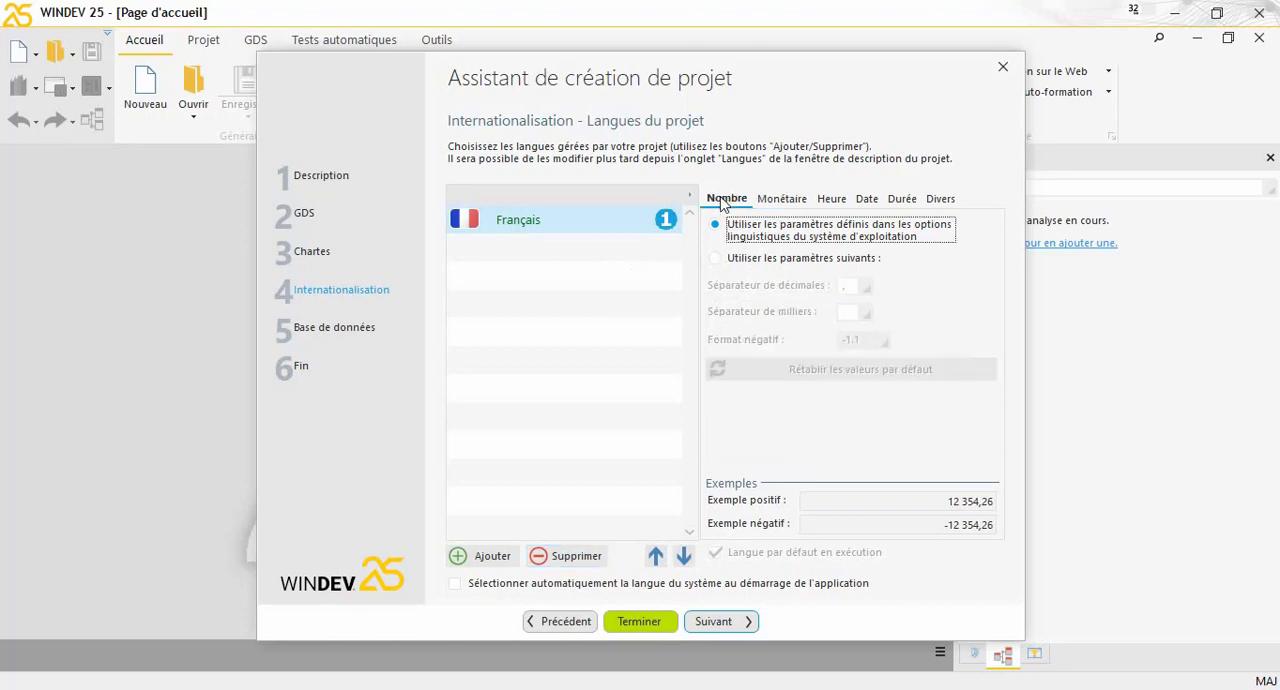
click(756, 264)
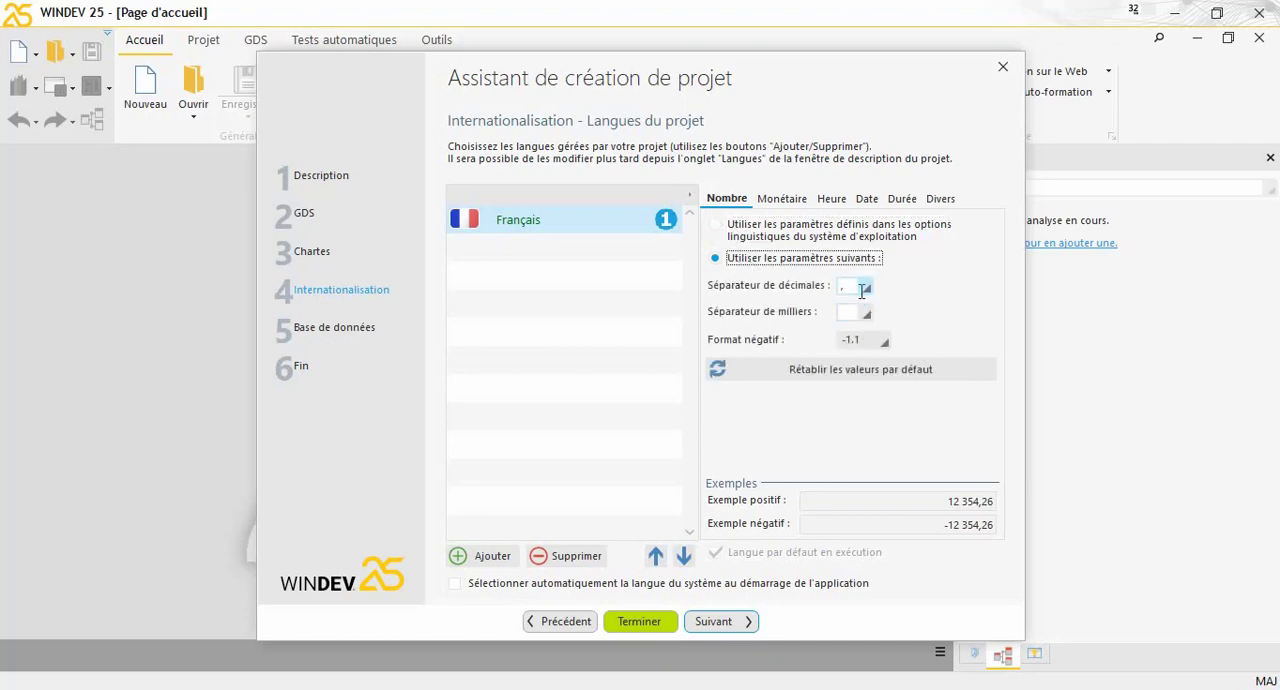
click(856, 288)
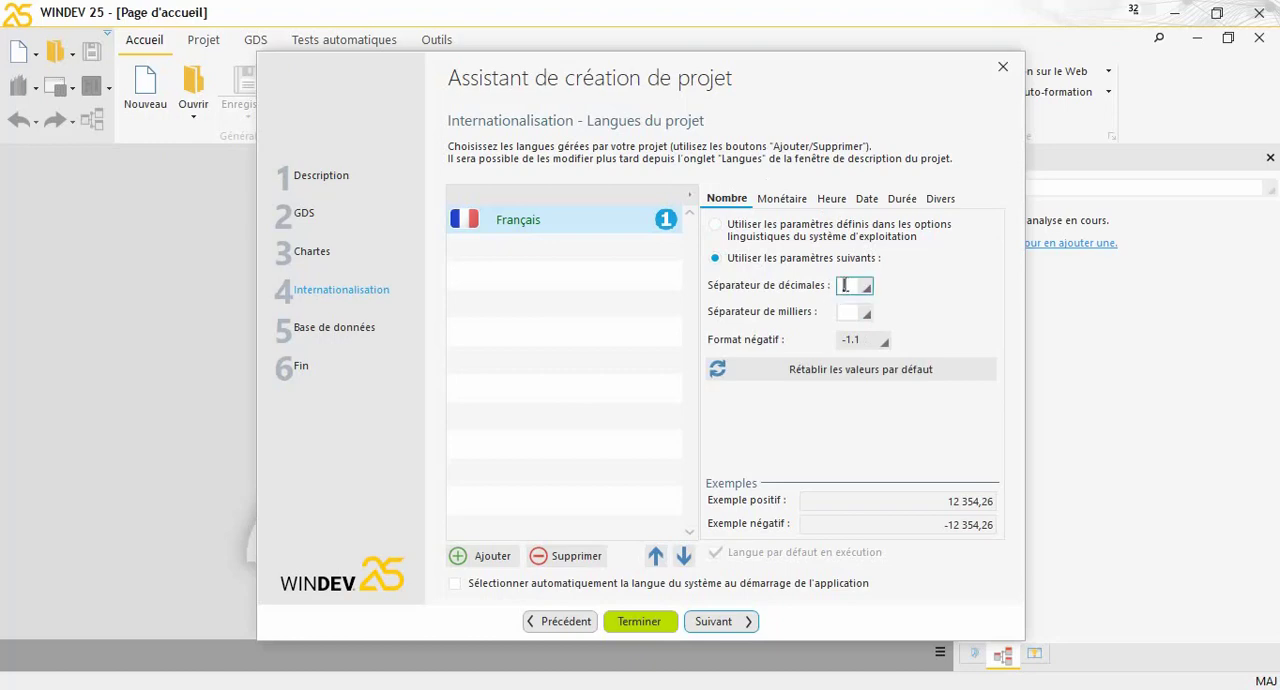
click(866, 288)
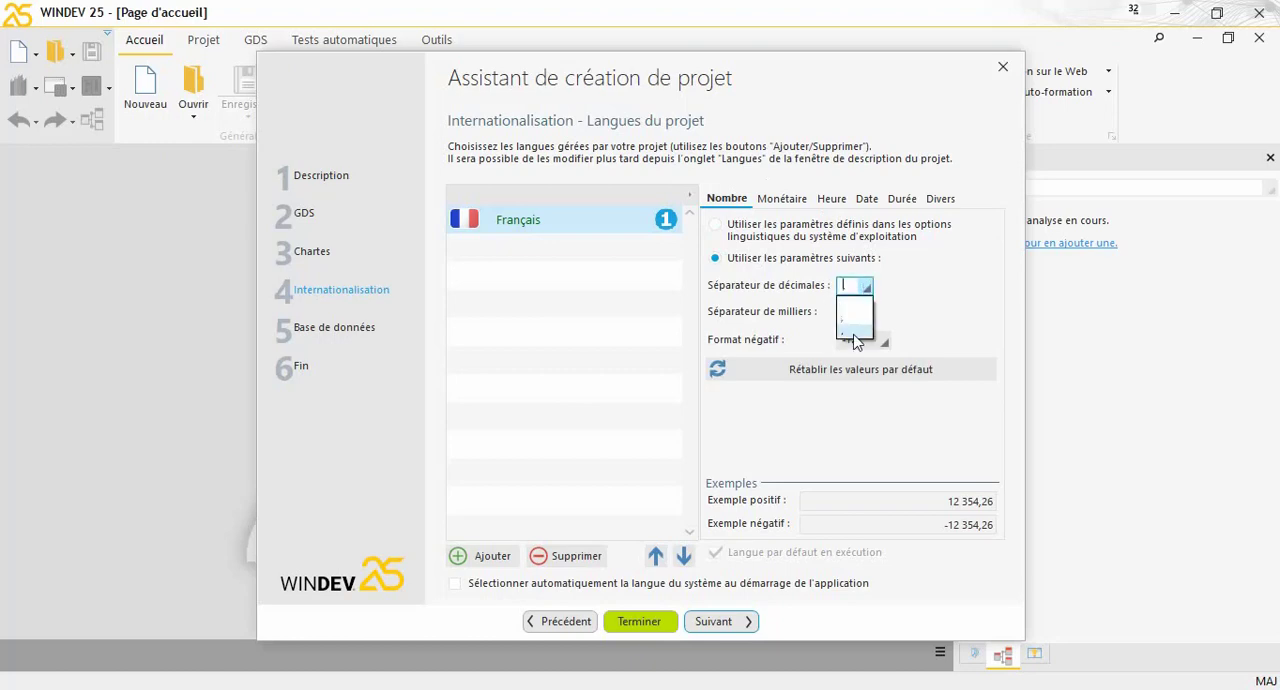
click(855, 302)
Switch the currency format for Français to custom parameters and set the currency symbol to $
click(782, 200)
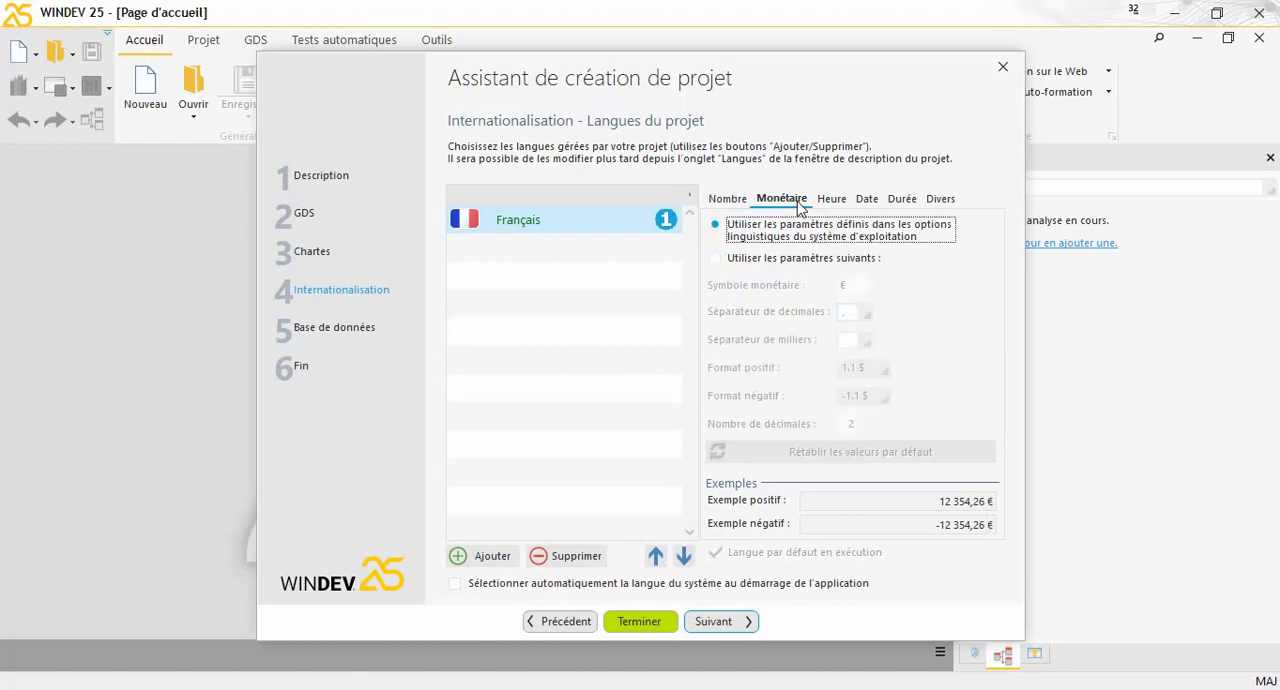
click(747, 263)
click(858, 285)
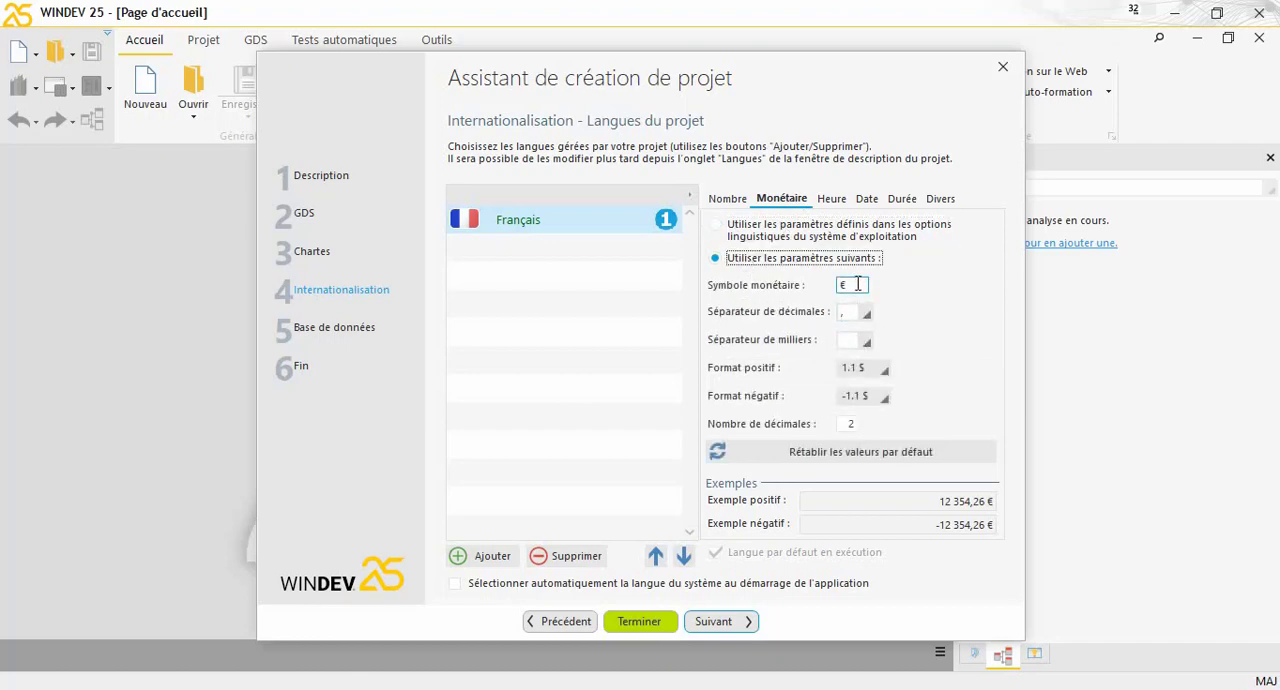
double_click(845, 284)
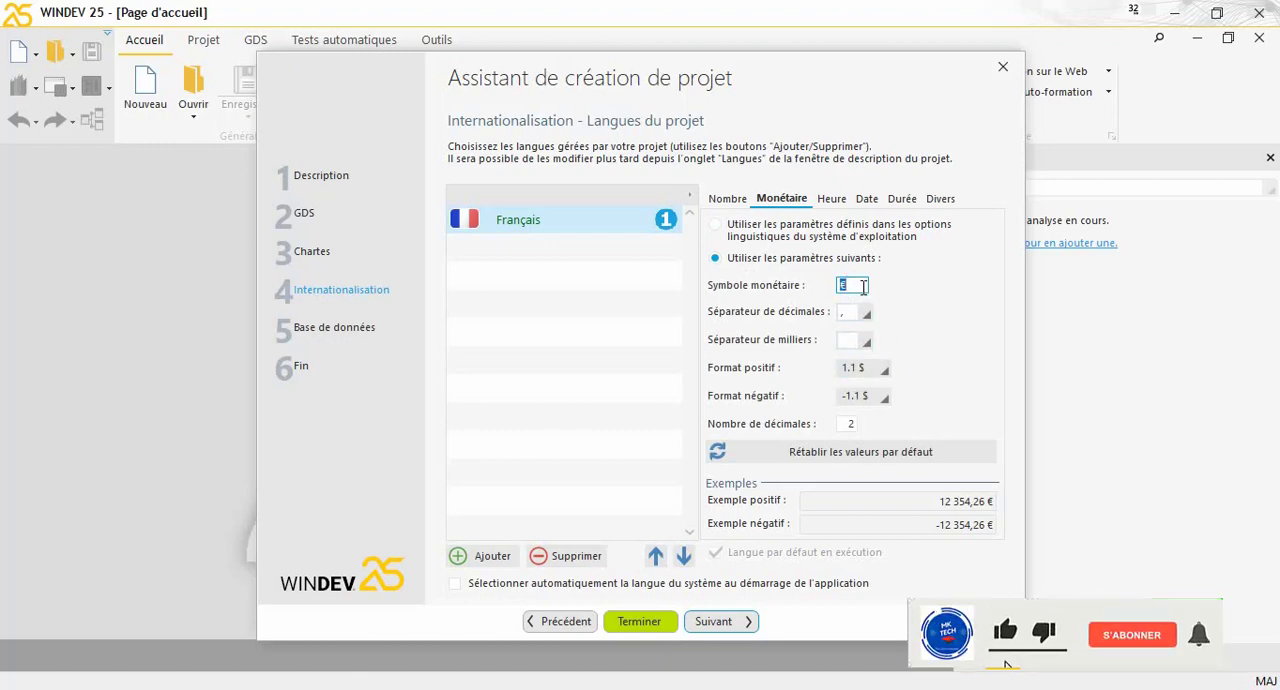
text(£$)
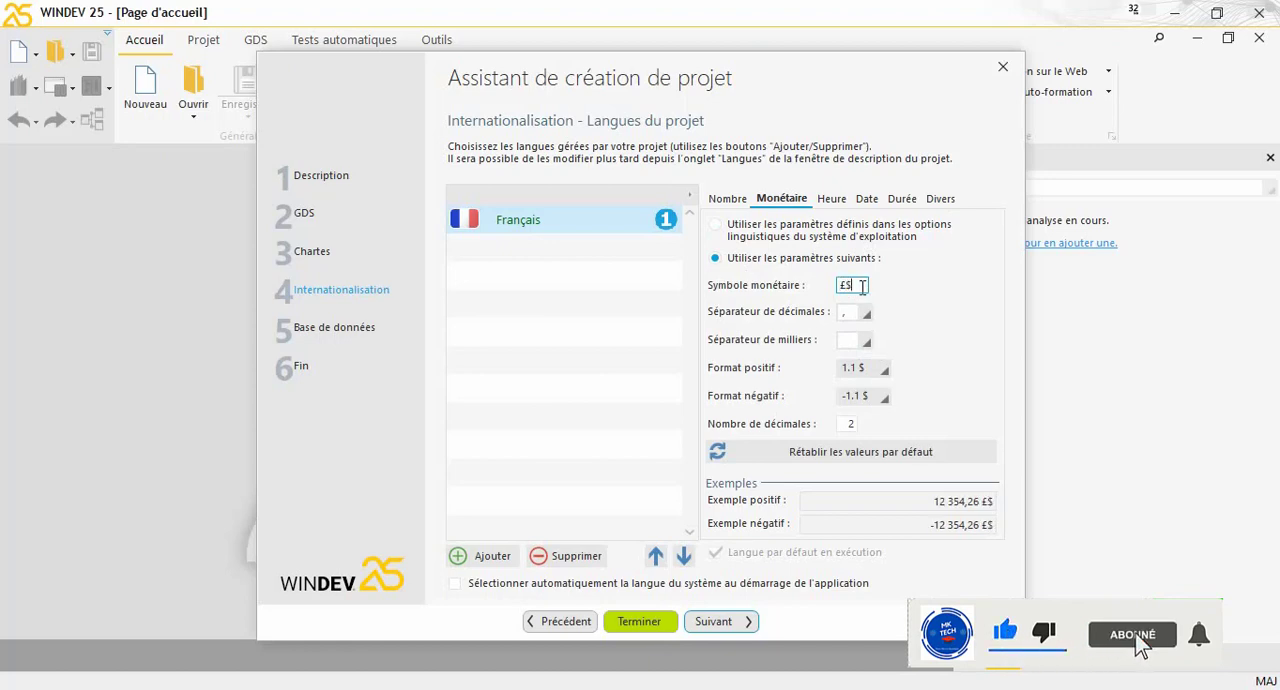
key(BackSpace)
key(BackSpace)
text($)
click(850, 339)
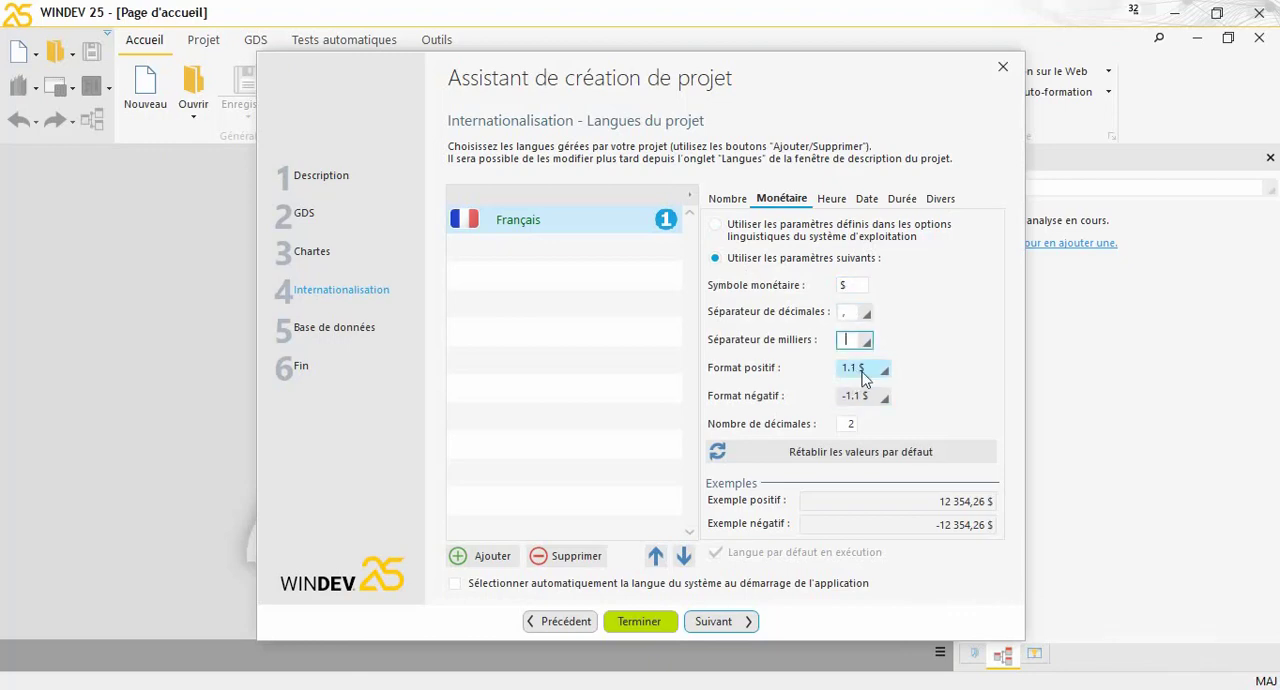
Try $1.1 as the positive currency format, and set it back to 1.1 $
click(879, 370)
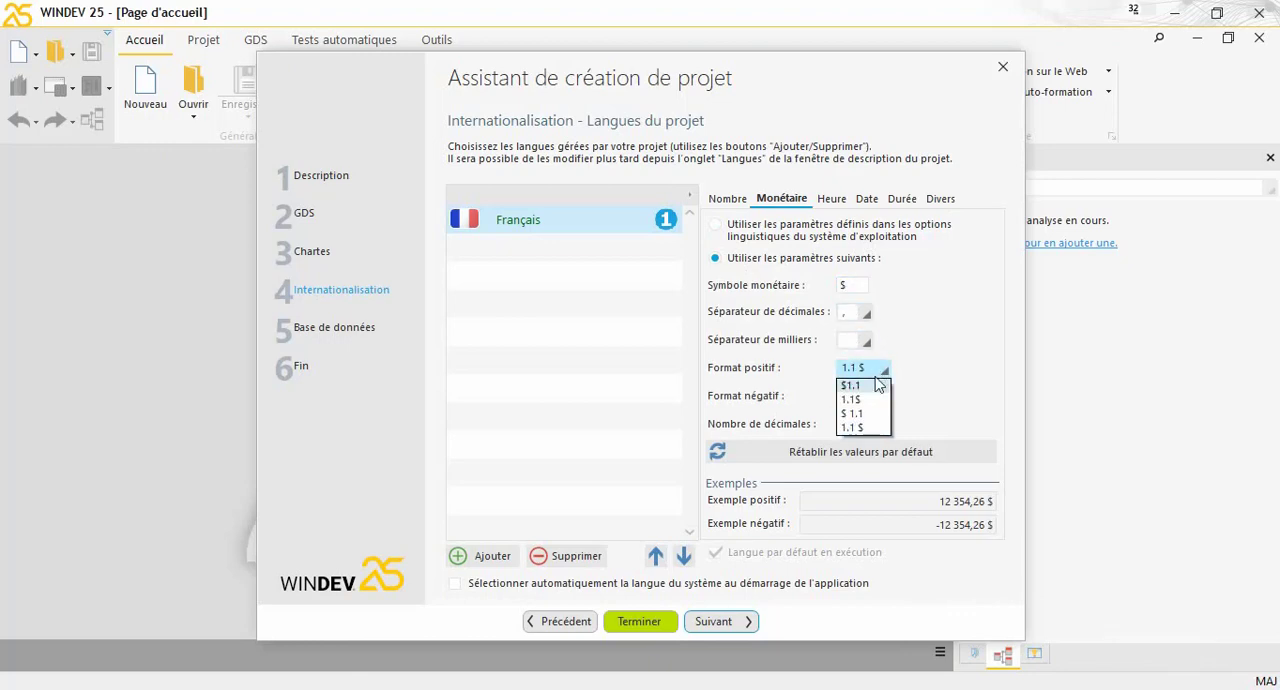
click(940, 372)
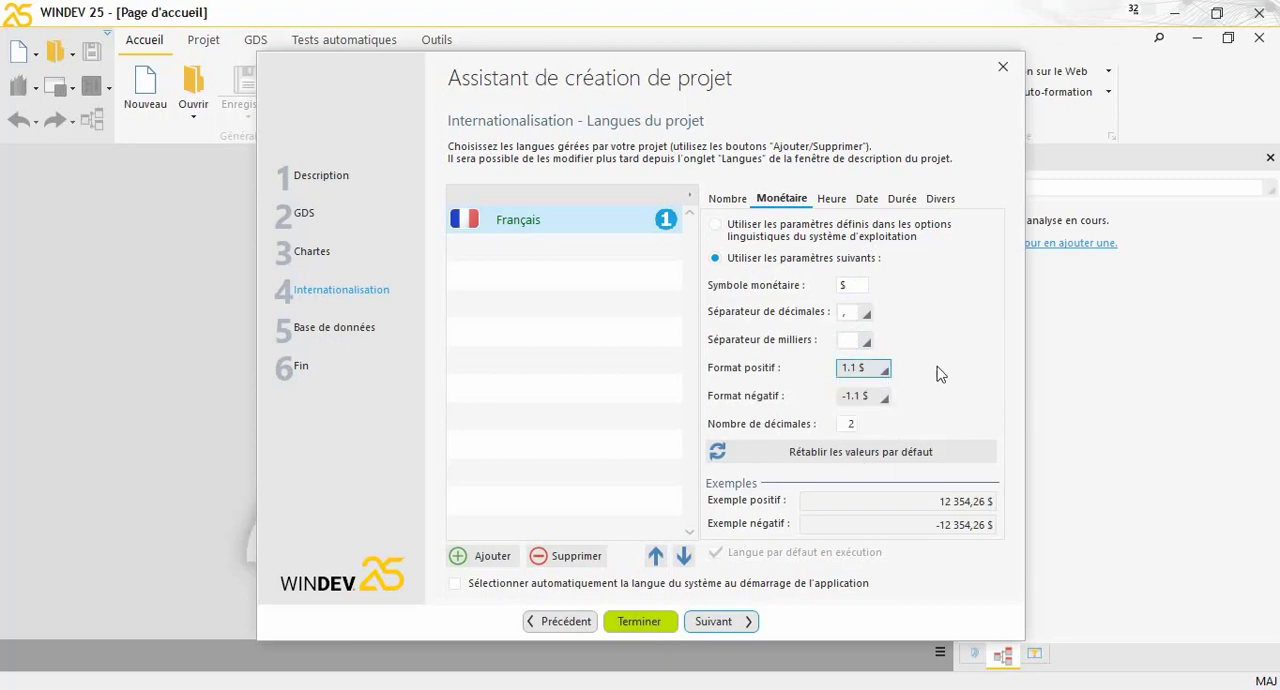
click(878, 368)
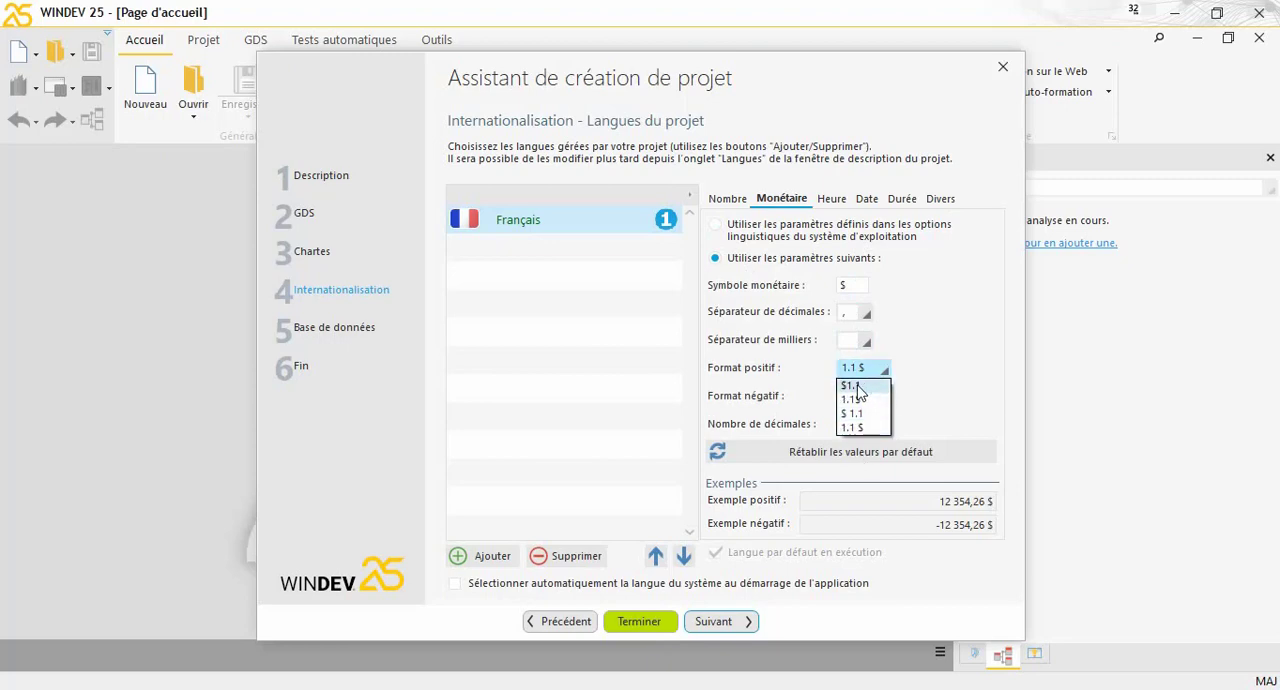
click(860, 386)
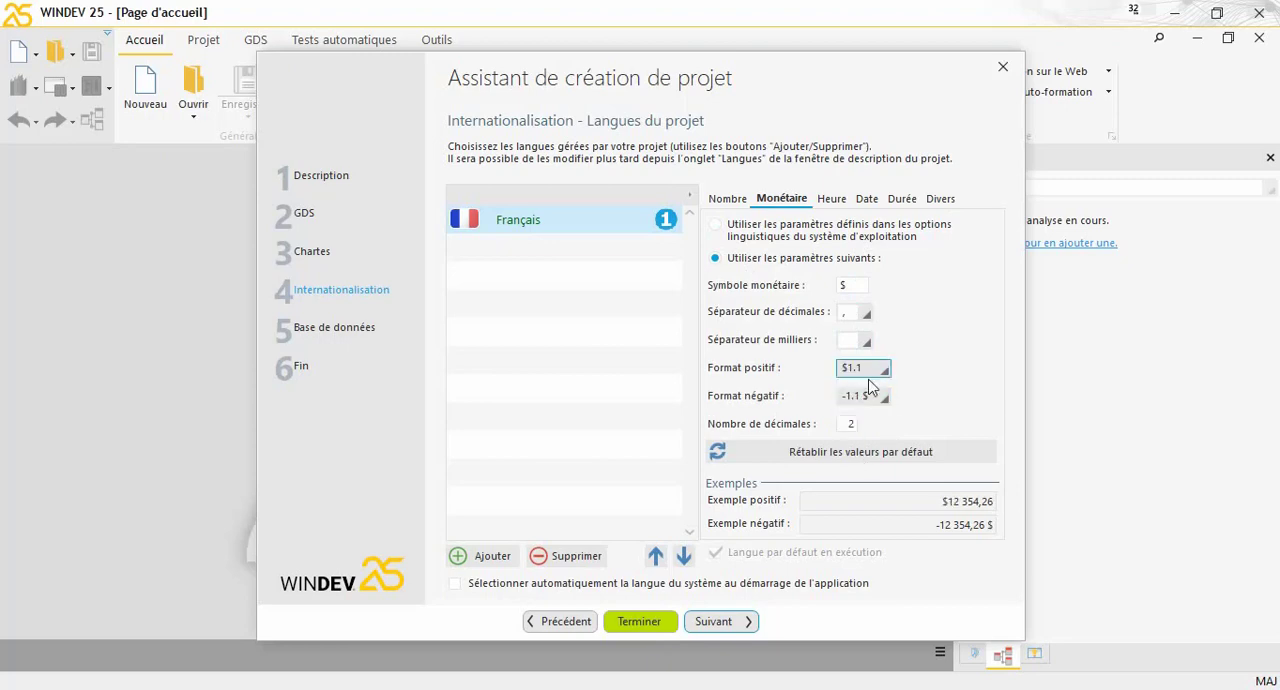
click(876, 370)
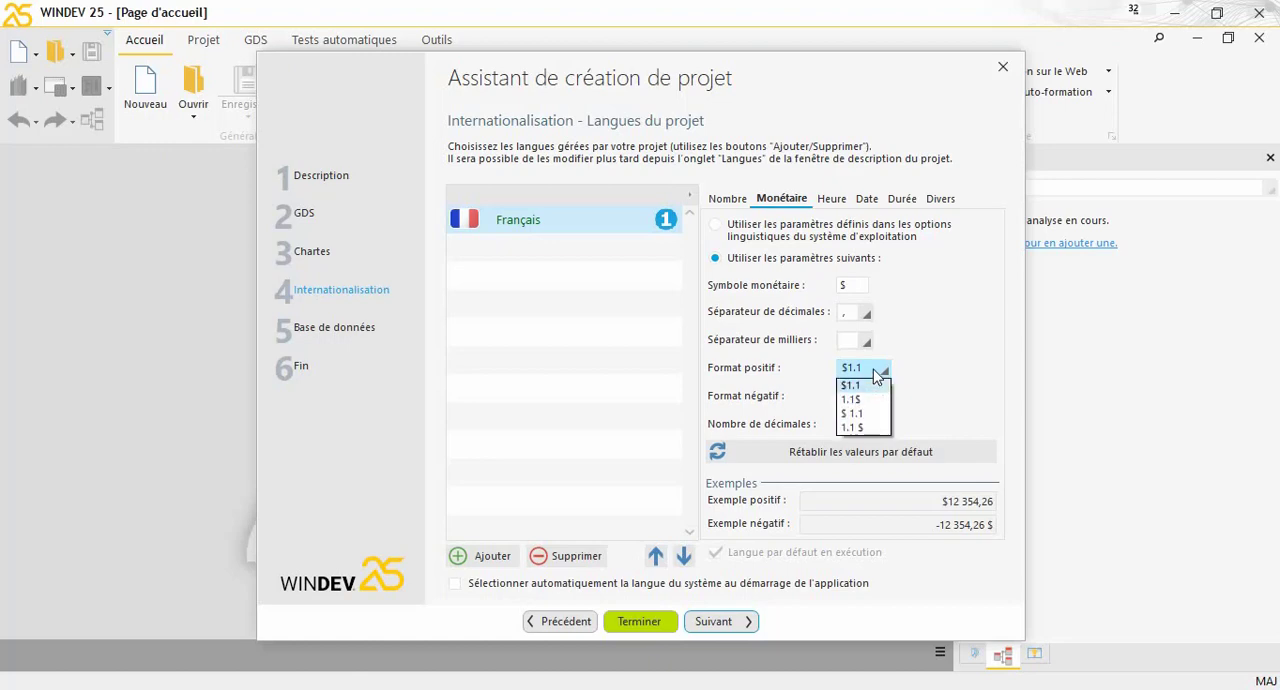
click(862, 427)
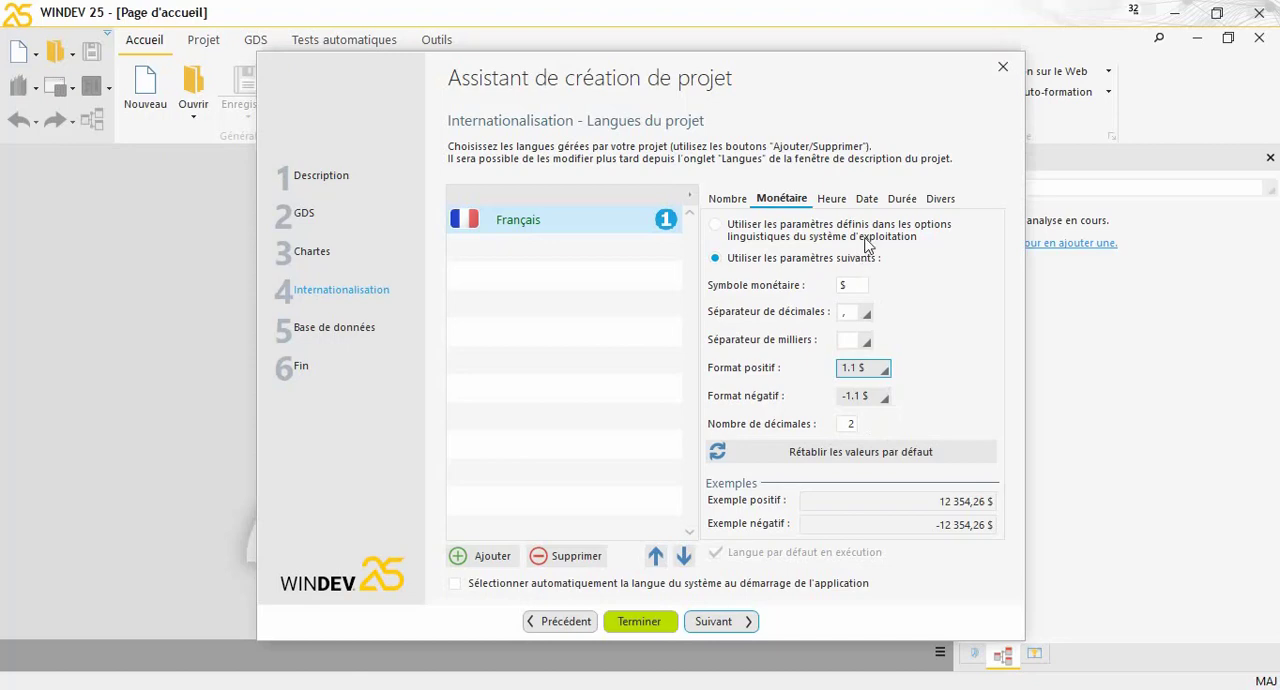
Switch the time and date formats for Français to custom parameters
click(831, 206)
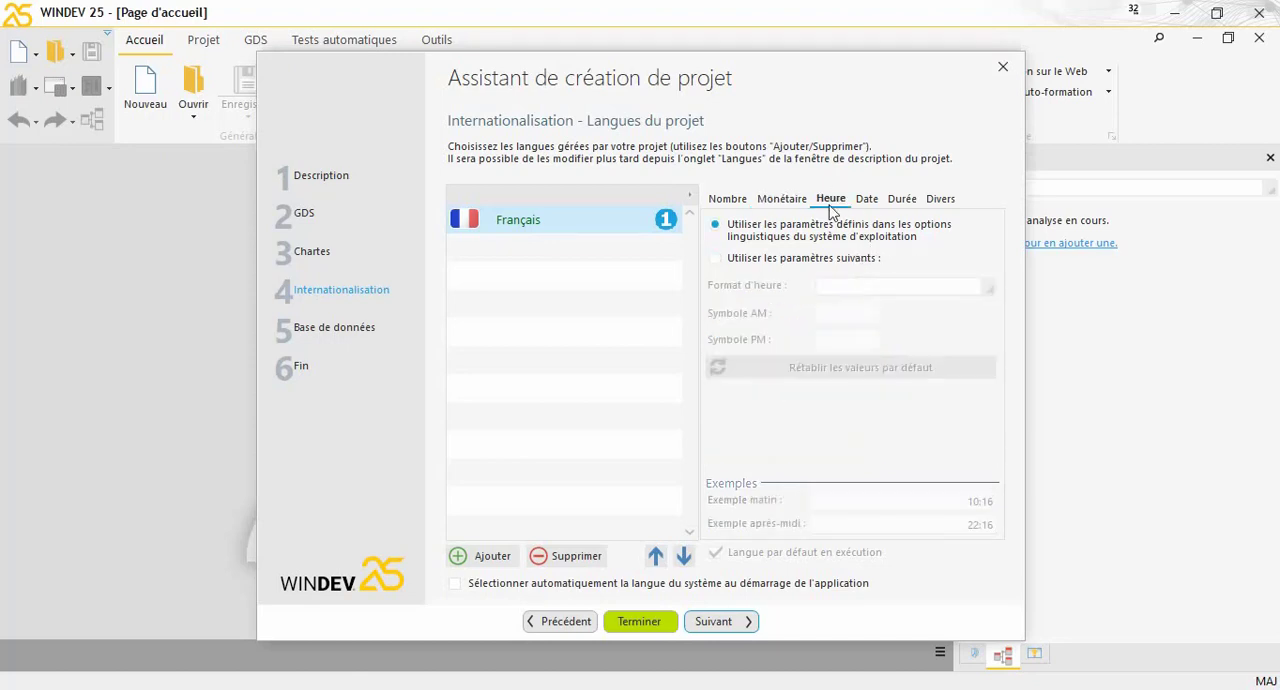
click(829, 259)
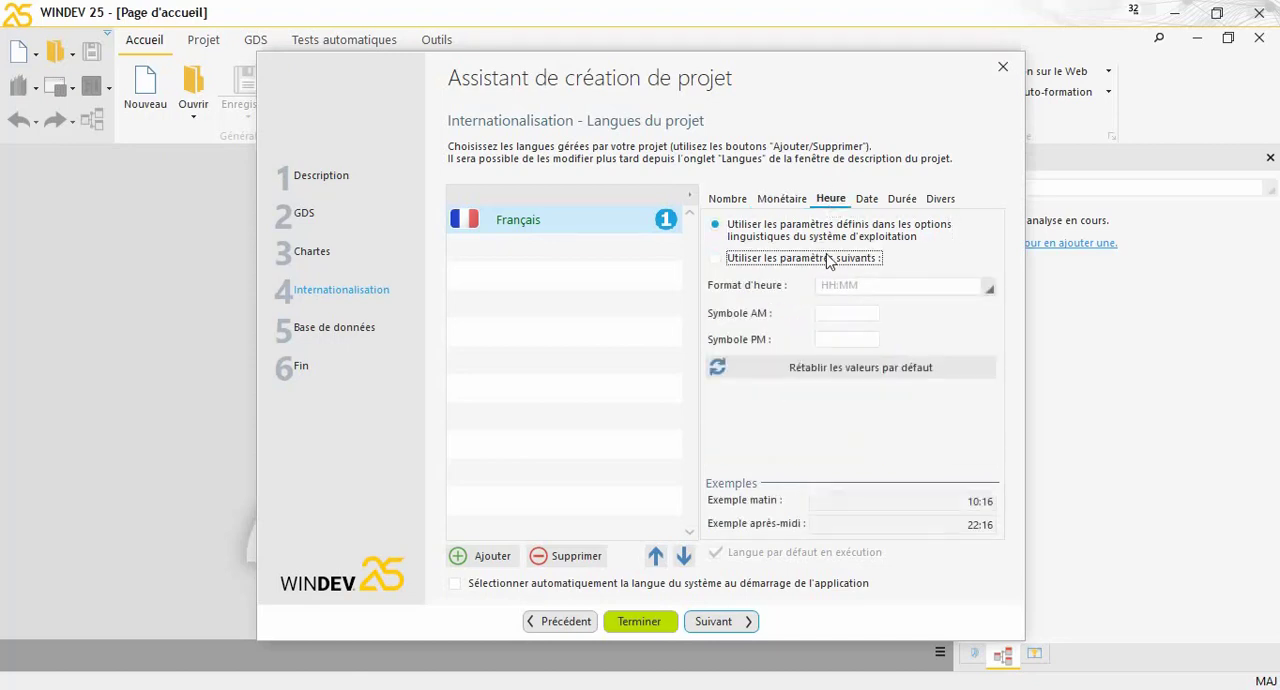
click(867, 201)
click(866, 259)
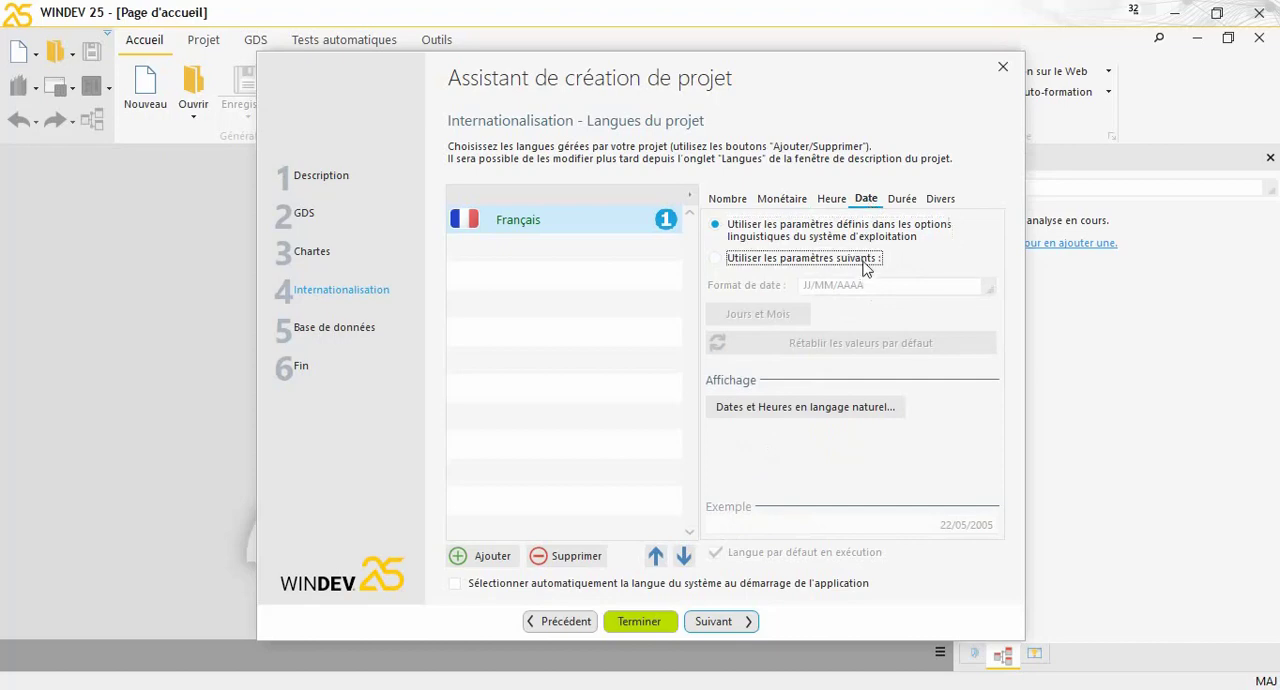
Review the duration, miscellaneous and currency settings for Français, and continue to the wizard's database stage
click(910, 199)
click(942, 199)
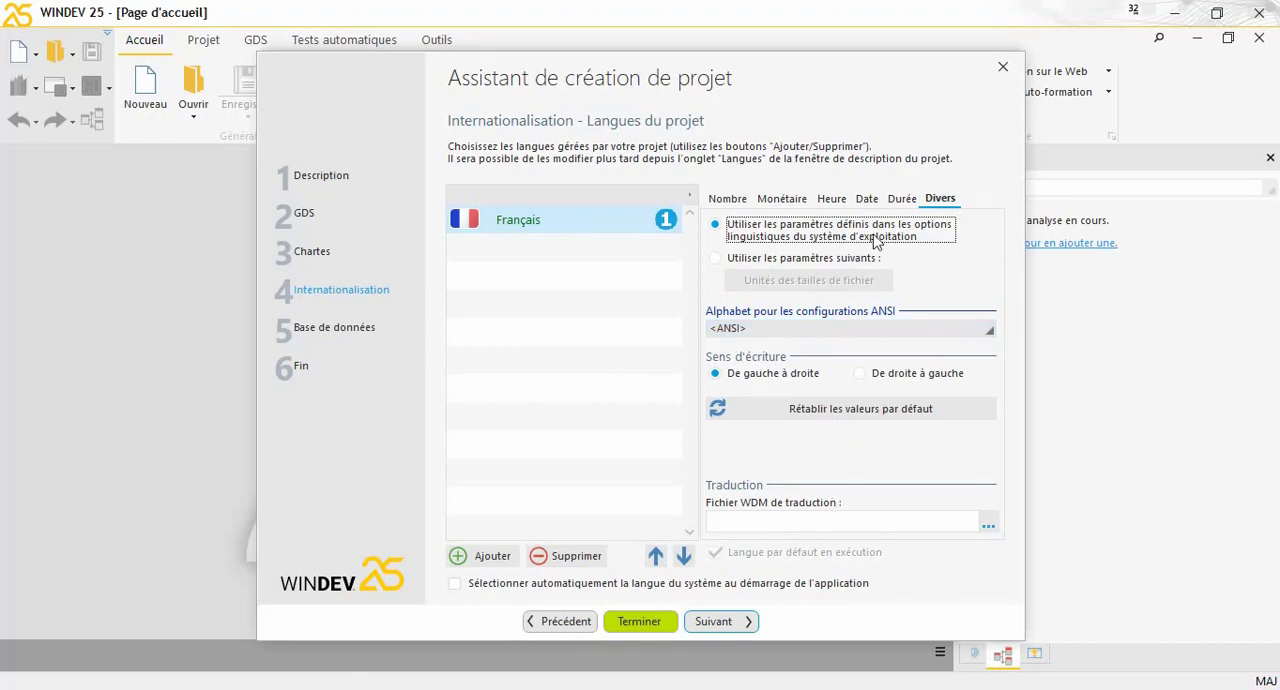
click(790, 199)
click(857, 285)
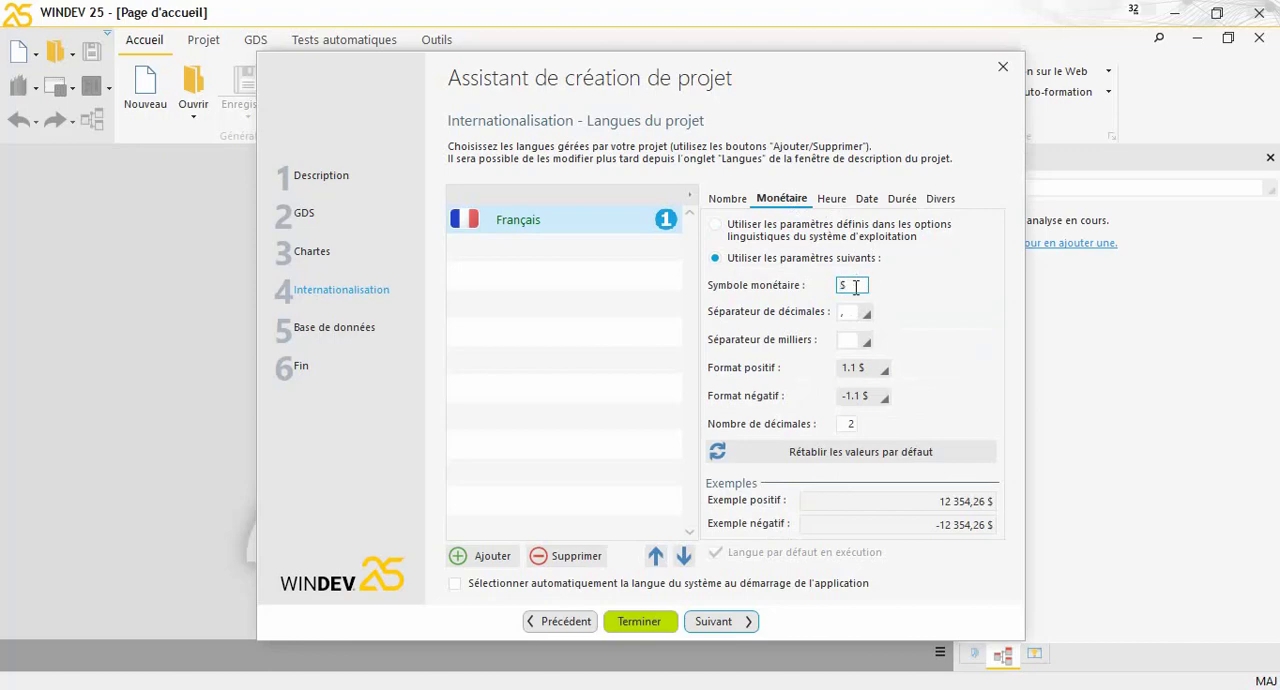
click(742, 622)
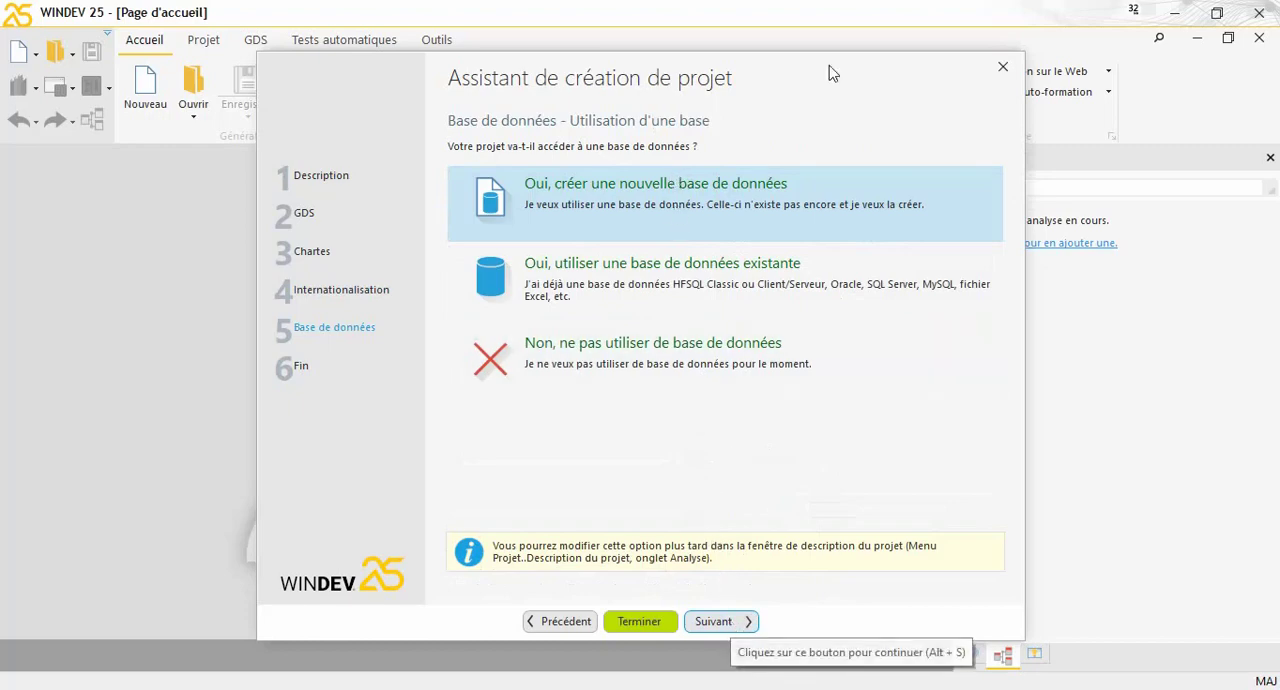
Choose not to use a database for the project and finish the wizard to create it
click(653, 363)
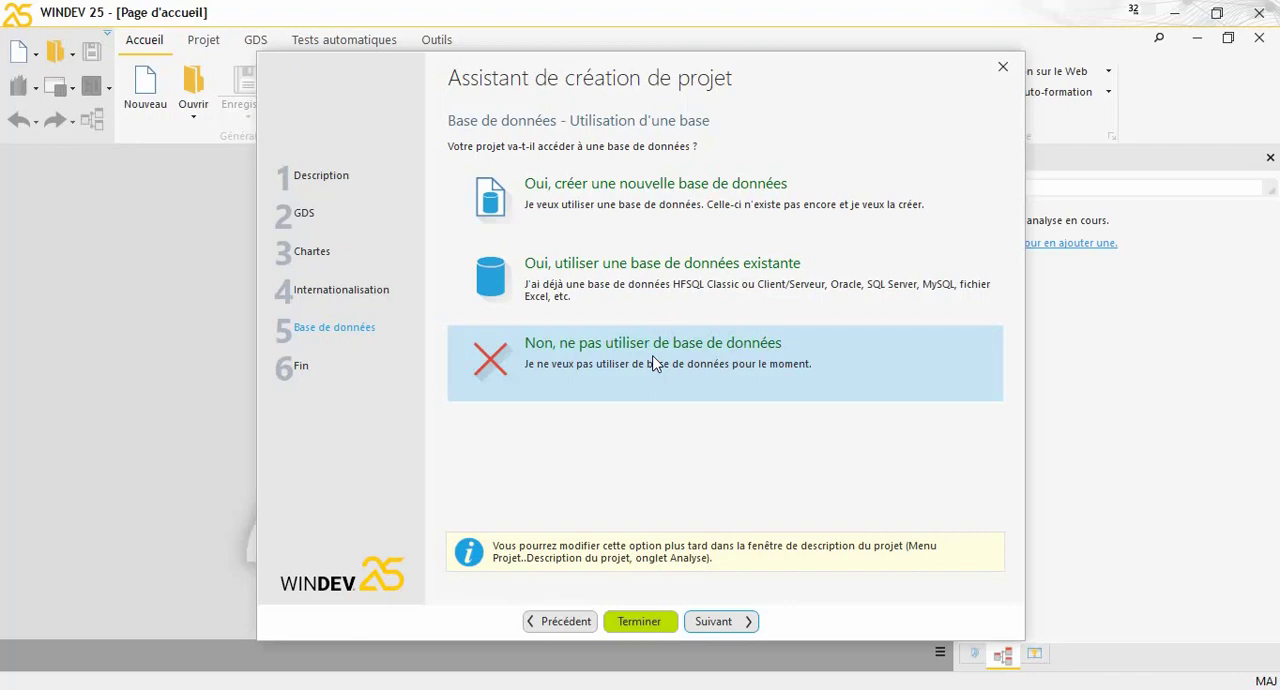
click(750, 622)
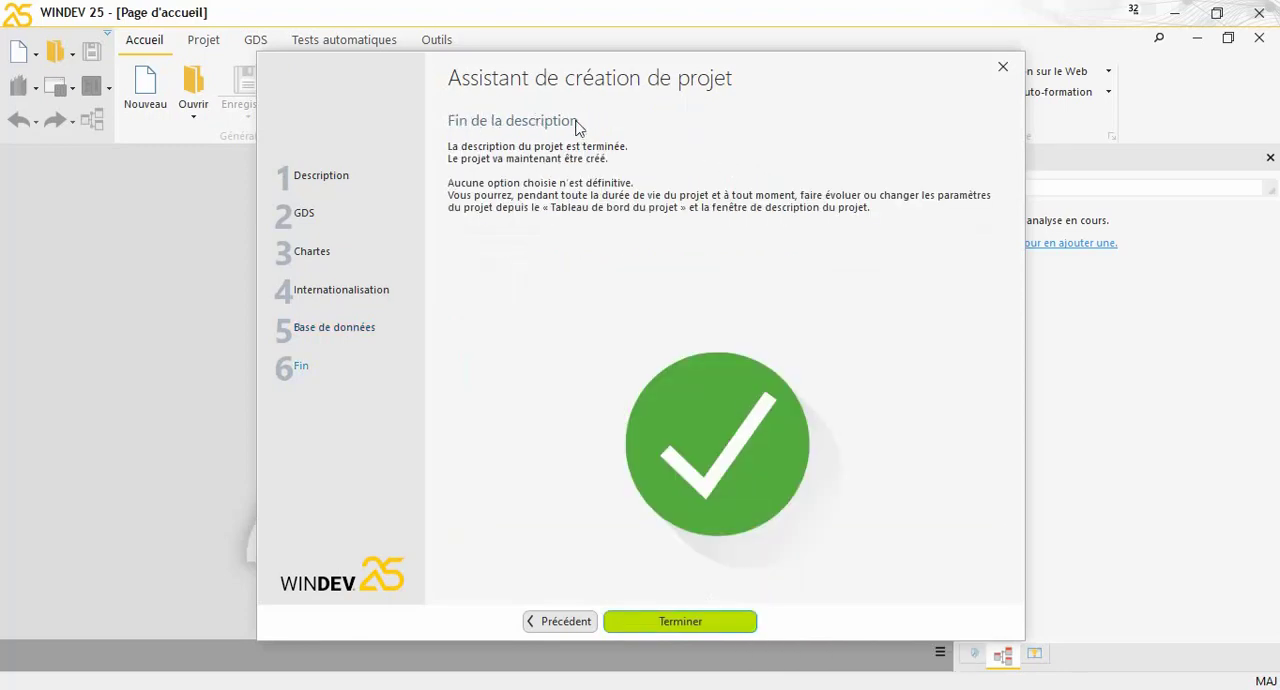
click(734, 618)
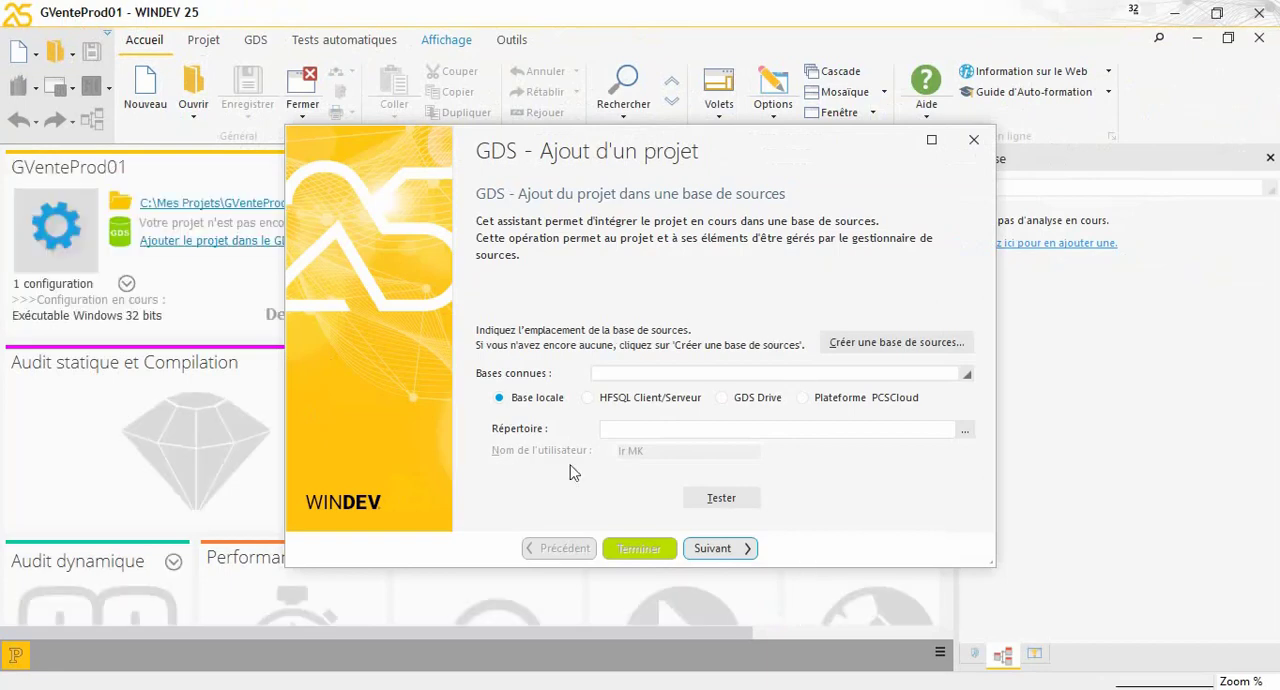
Dismiss the GDS source base assistant and the new element window without adding anything to the project
click(733, 553)
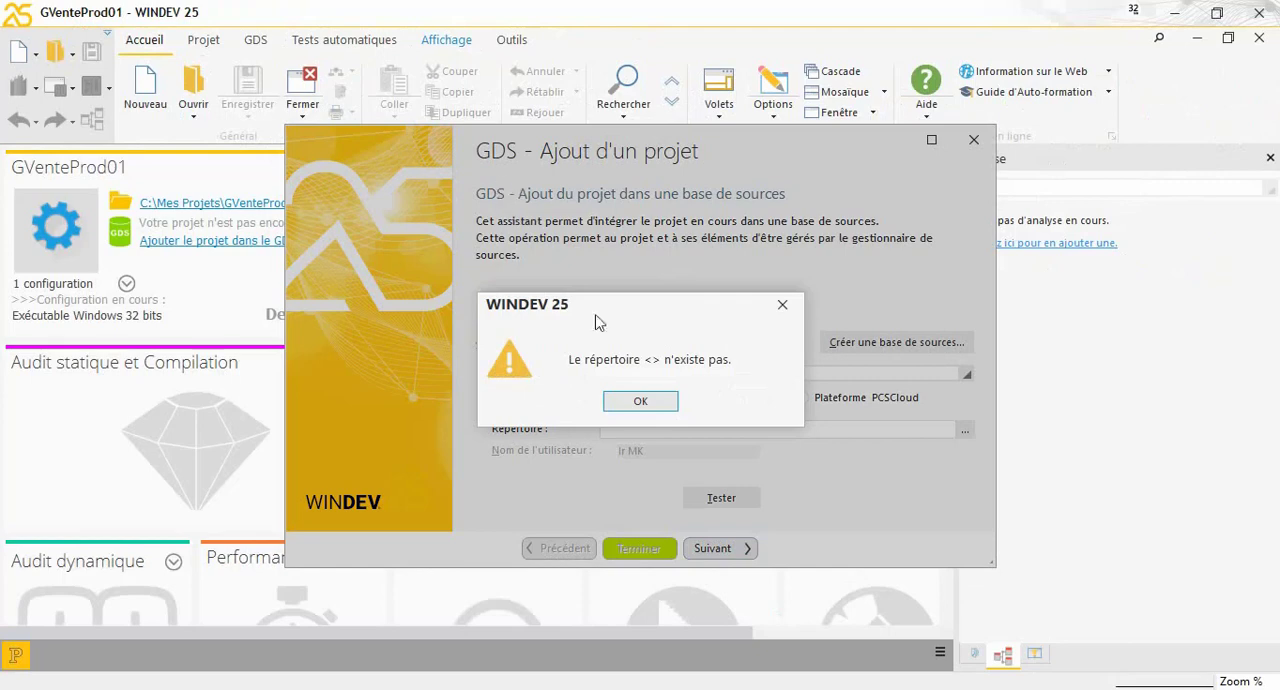
click(665, 403)
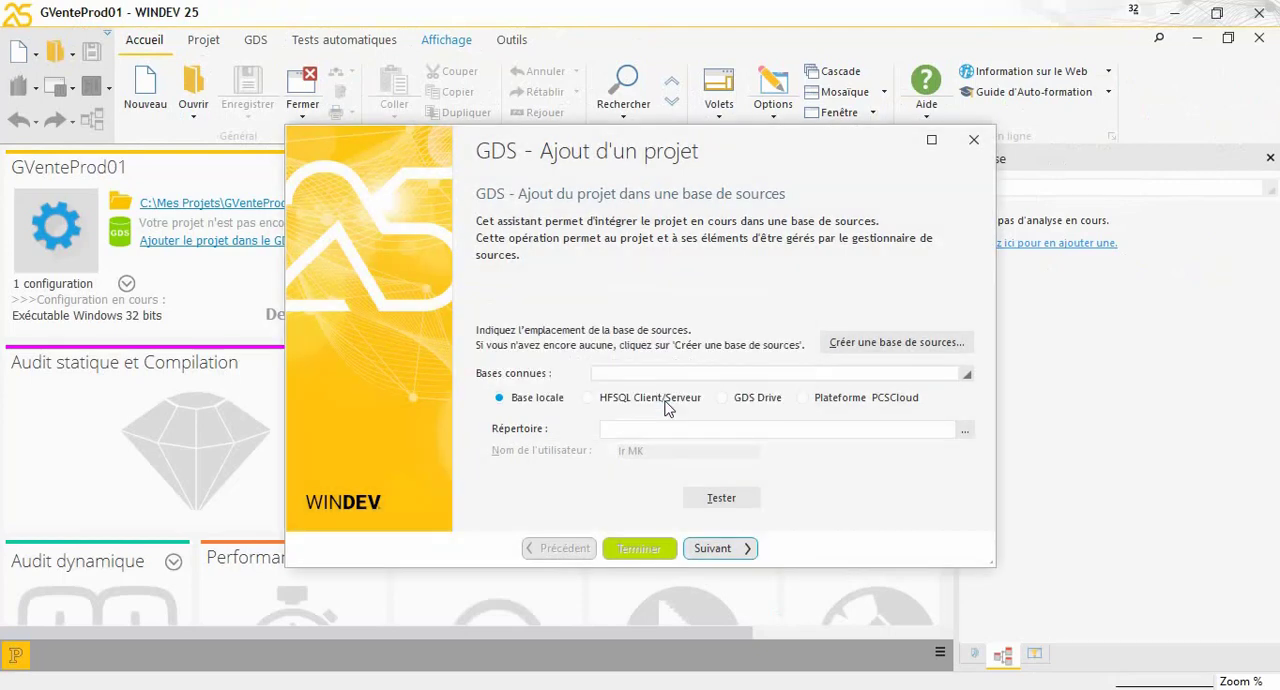
click(973, 140)
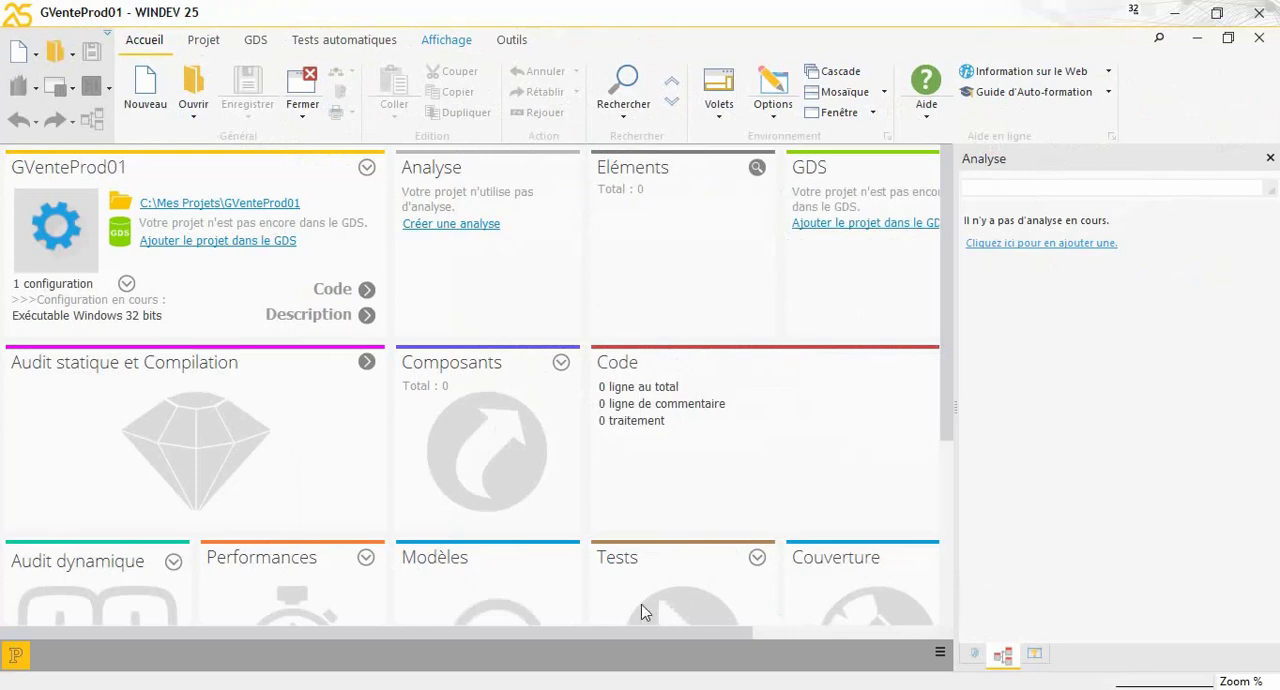
key(ctrl+n)
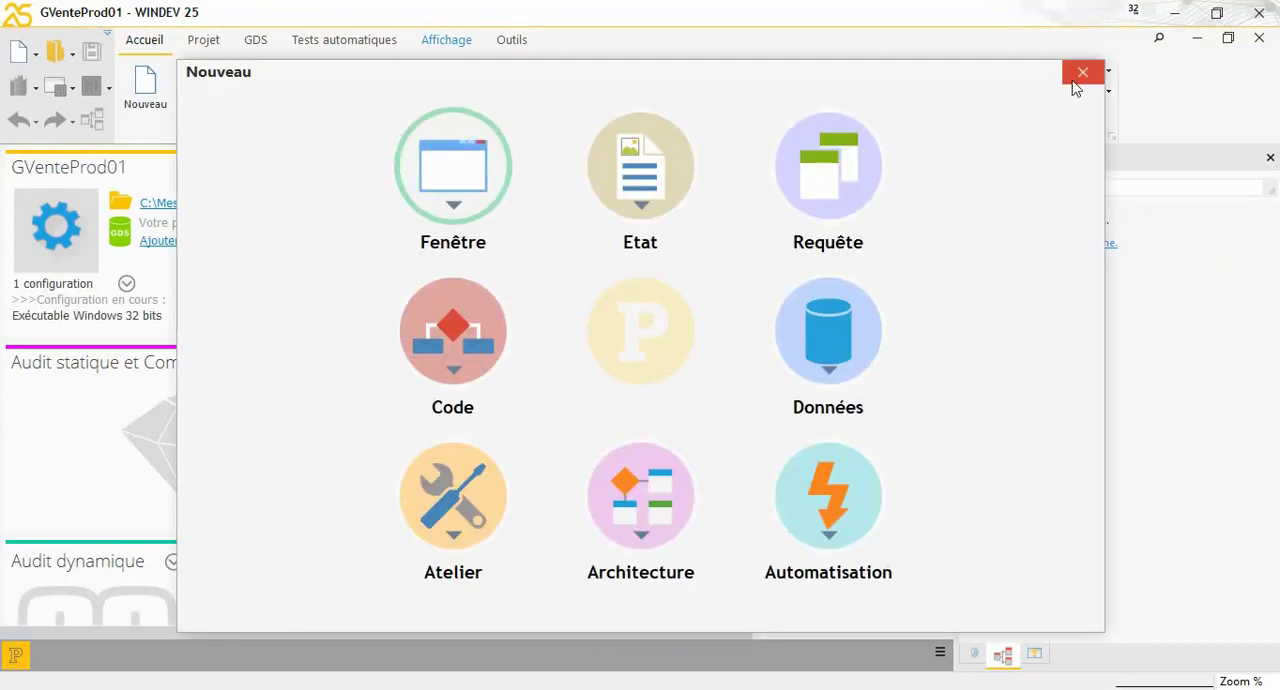
click(1074, 84)
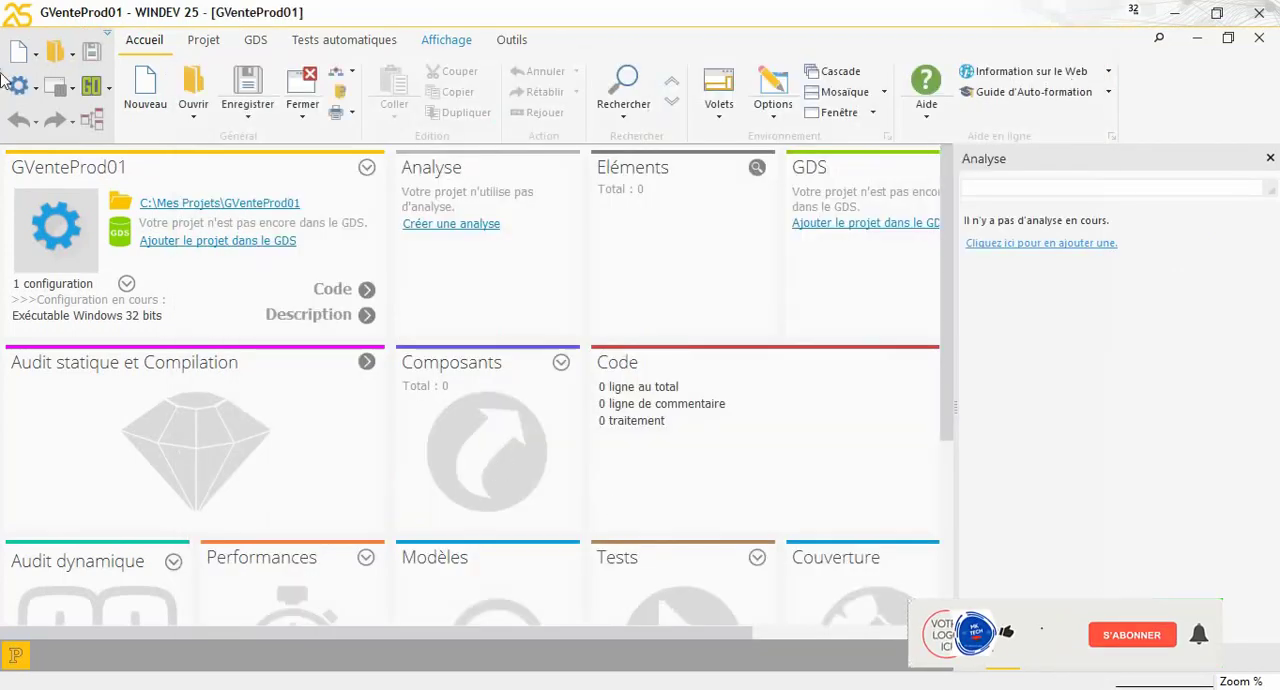